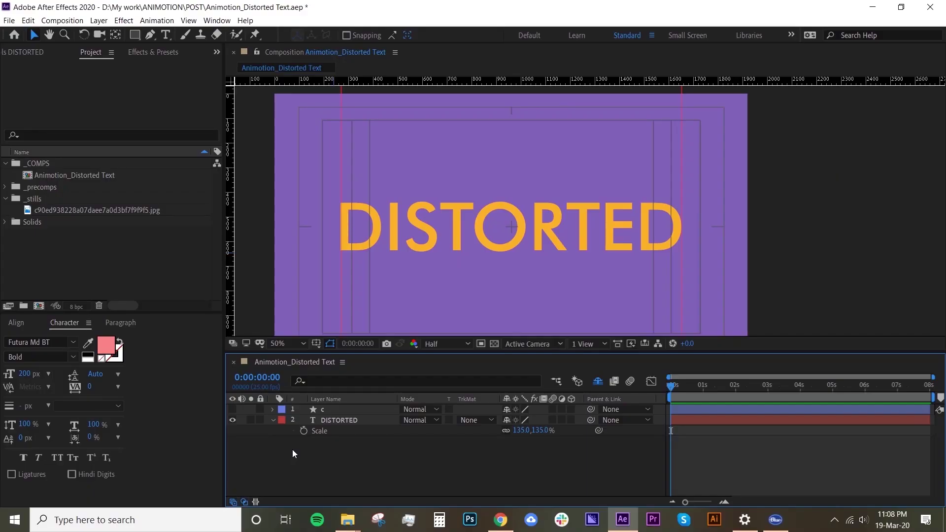
Drag the DISTORTED layer's anchor point from the centre to the word's right edge with the Pan Behind tool.
{"action": "left_click", "coordinate": [353, 421]}
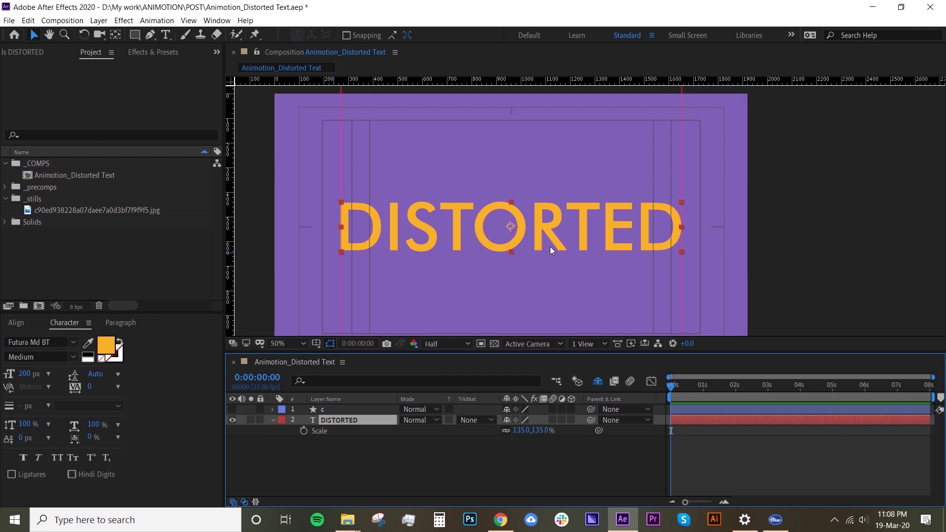
{"action": "key", "text": "y"}
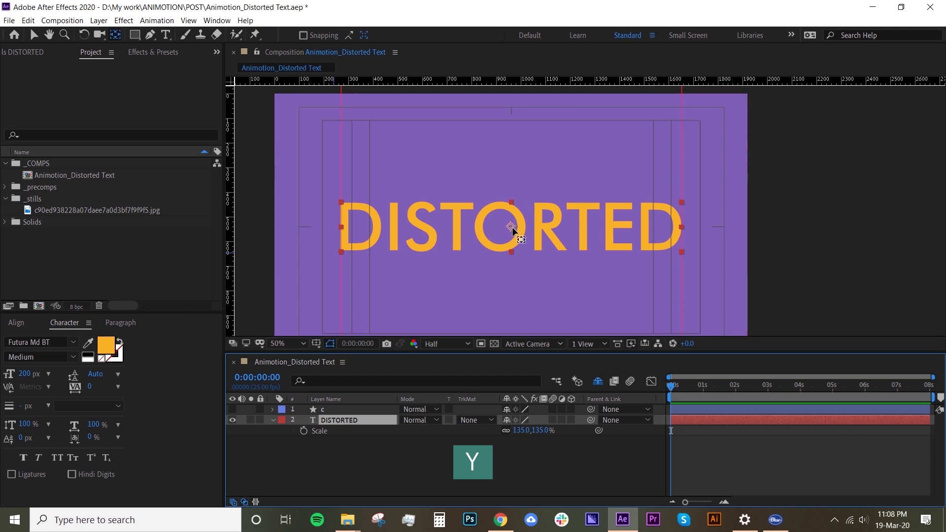
{"action": "left_click_drag", "start_coordinate": [513, 230], "coordinate": [679, 233]}
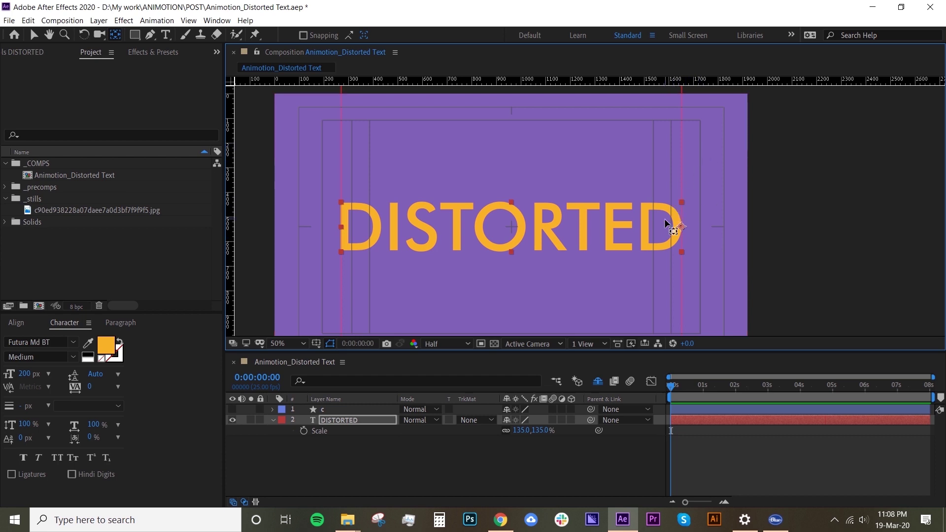
Add Scale keyframes to DISTORTED at 0 and 2 seconds, then return to the first.
{"action": "left_click", "coordinate": [664, 419]}
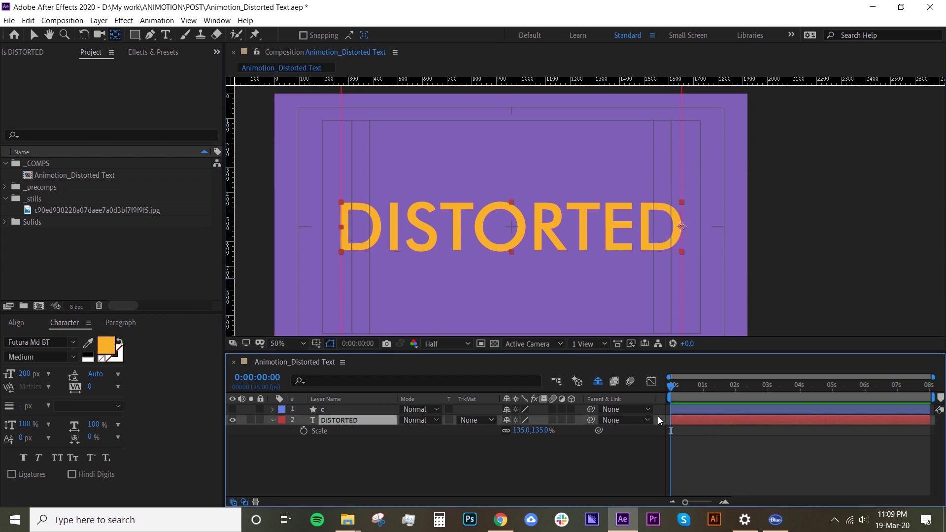
{"action": "left_click", "coordinate": [304, 431]}
{"action": "left_click", "coordinate": [734, 387]}
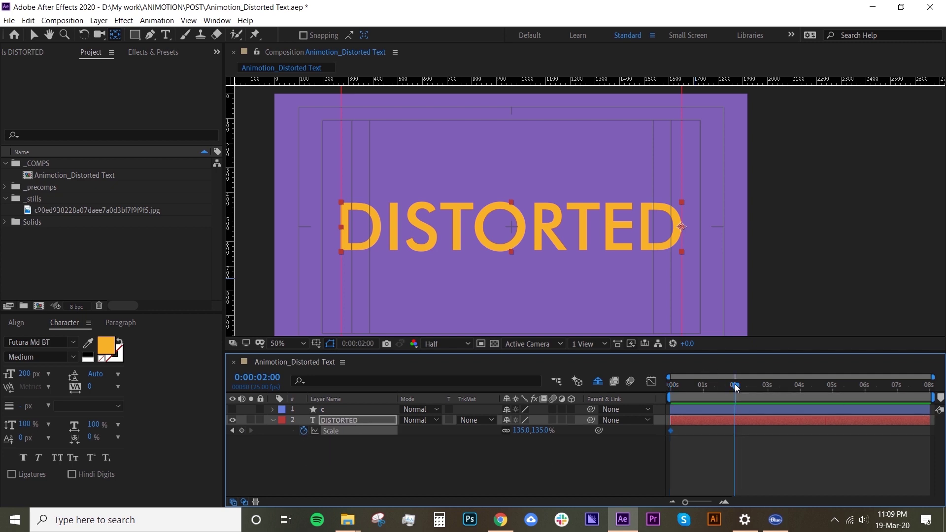
{"action": "left_click", "coordinate": [242, 431]}
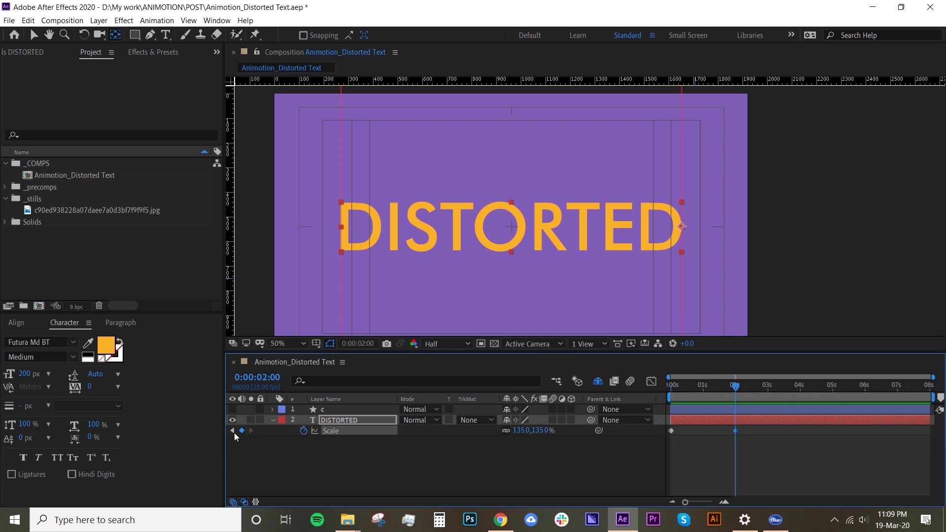
{"action": "left_click", "coordinate": [232, 431]}
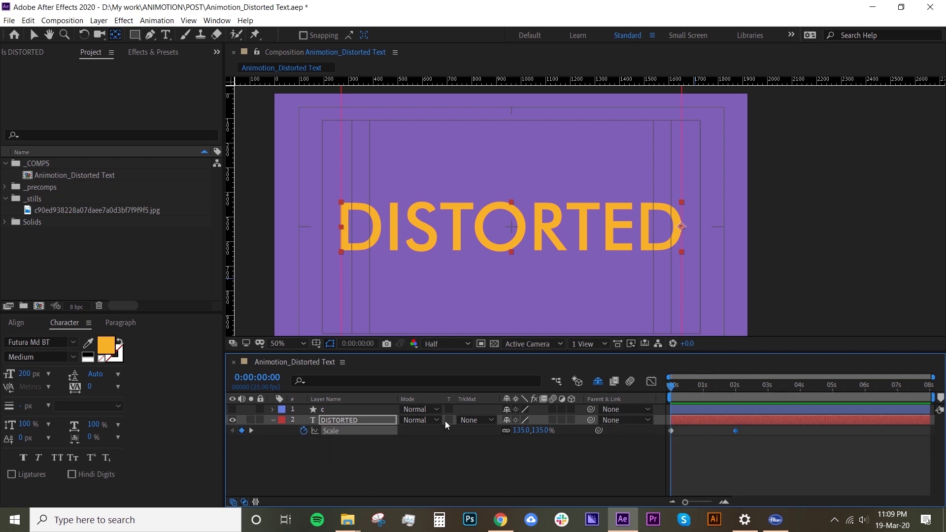
Unlink scale proportions, set the starting width to 0%, Easy Ease both keyframes, and preview.
{"action": "left_click", "coordinate": [506, 431]}
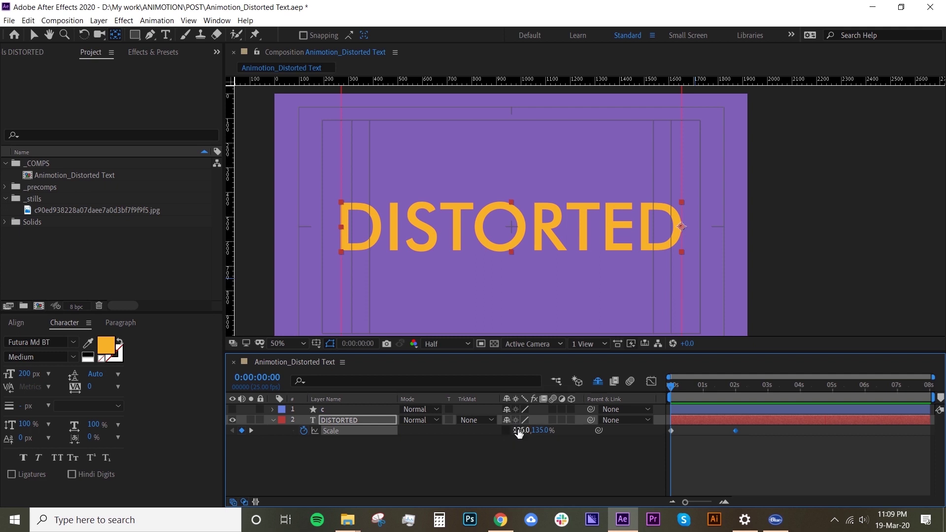
{"action": "left_click", "coordinate": [521, 430]}
{"action": "type", "text": "0"}
{"action": "left_click", "coordinate": [690, 446]}
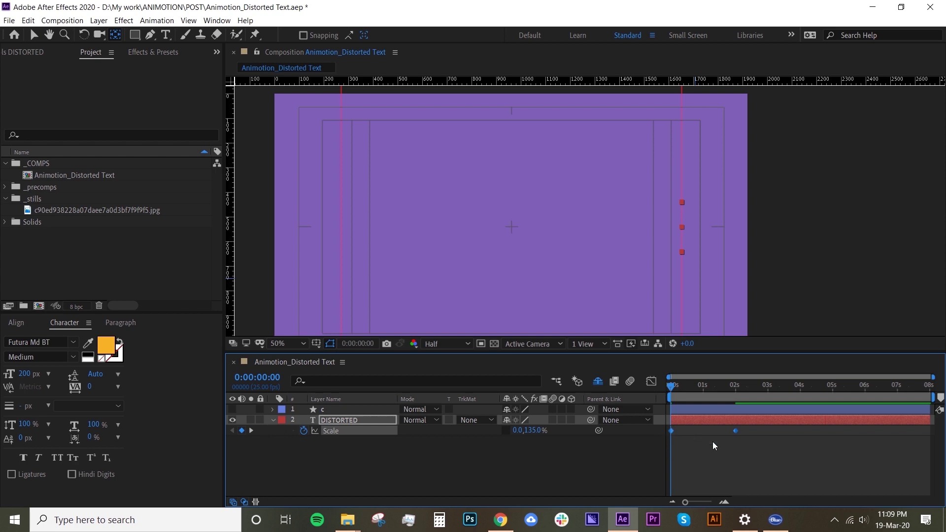
{"action": "key", "text": "F9"}
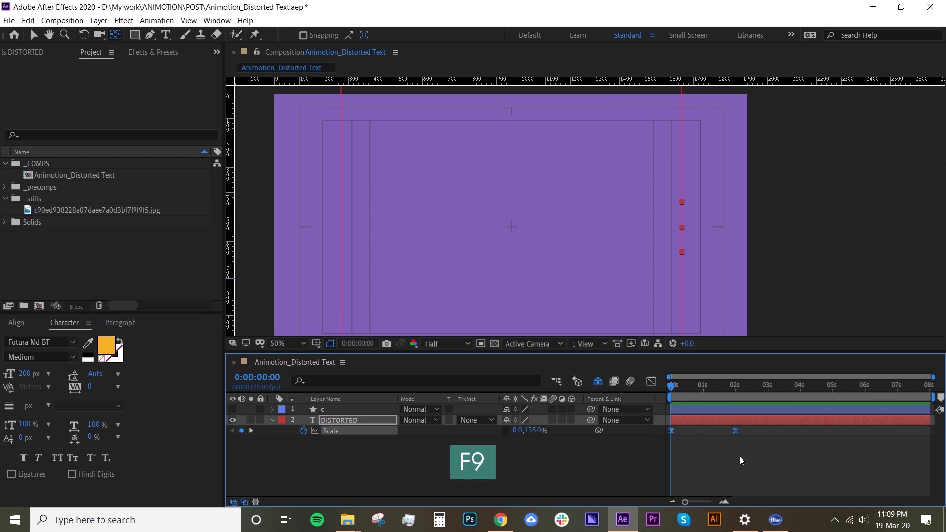
{"action": "key", "text": "space"}
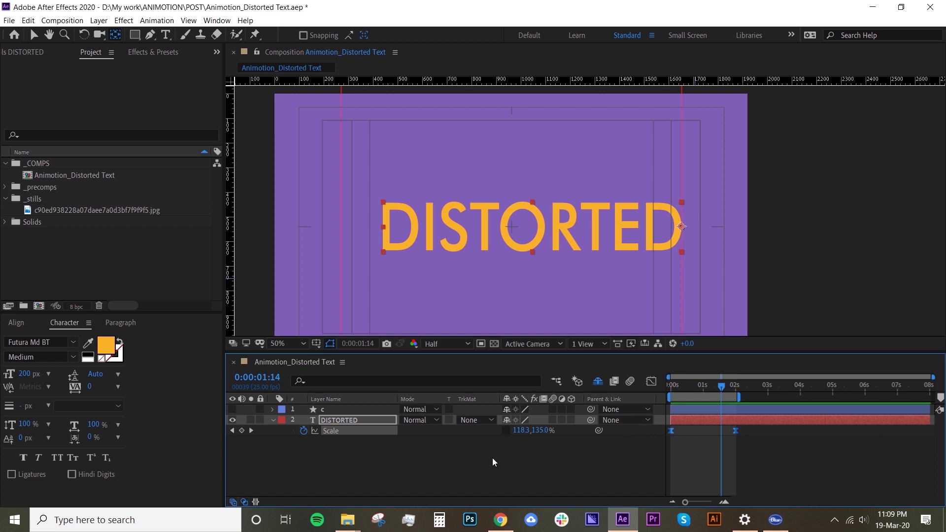
Create a new solid layer in the composition with default settings.
{"action": "right_click", "coordinate": [453, 472]}
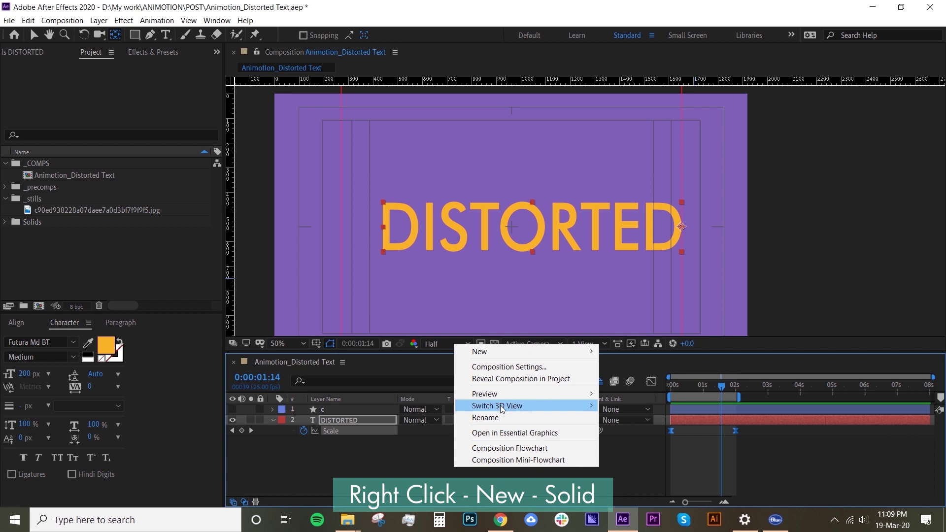
{"action": "mouse_move", "coordinate": [543, 351]}
{"action": "left_click", "coordinate": [679, 374]}
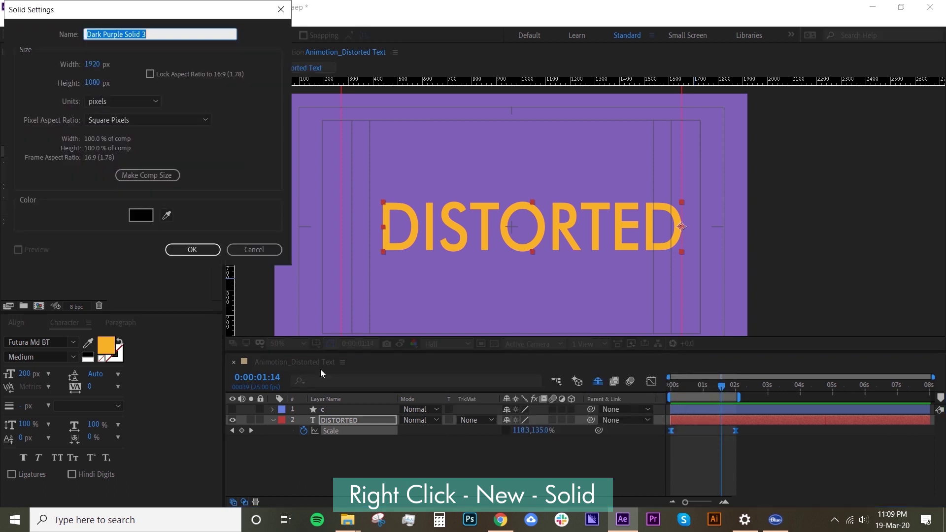
{"action": "left_click", "coordinate": [207, 254]}
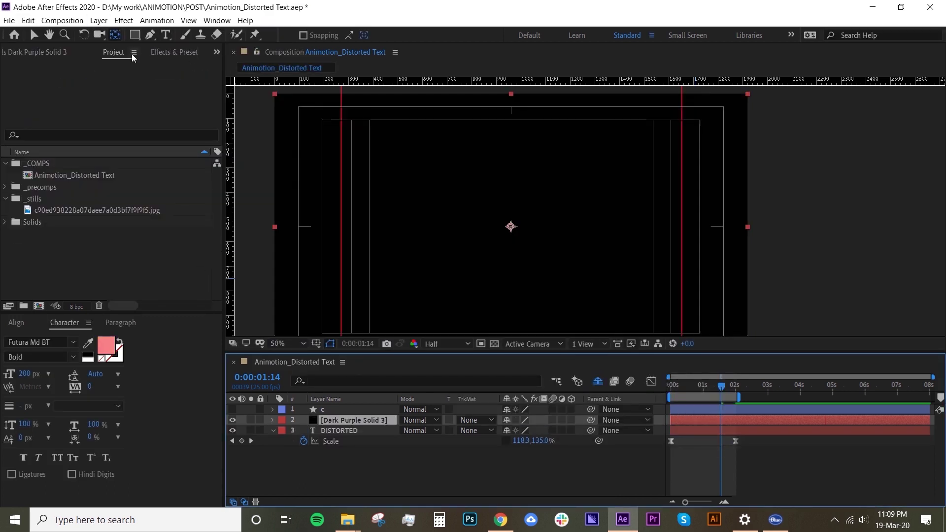
Apply the Gradient Ramp effect to the new solid from Effects & Presets.
{"action": "left_click", "coordinate": [164, 52]}
{"action": "type", "text": "gra"}
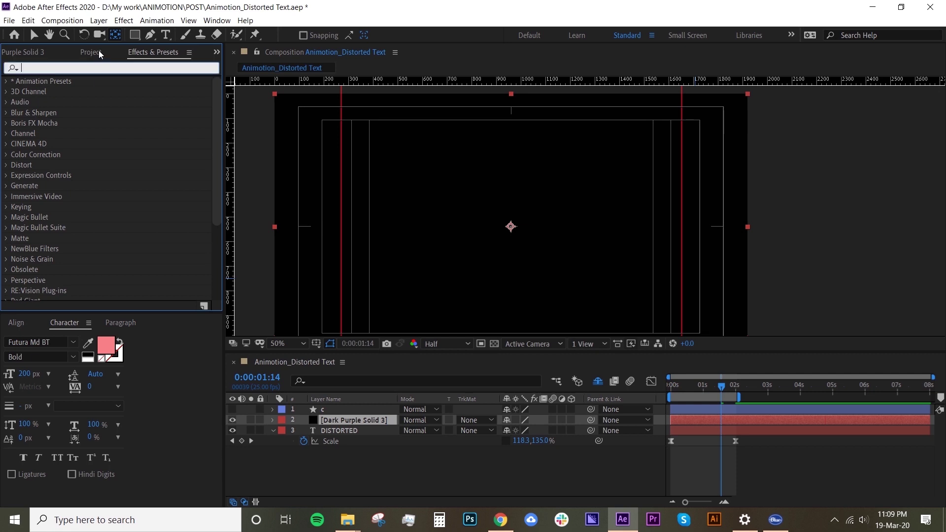
{"action": "type", "text": "dient"}
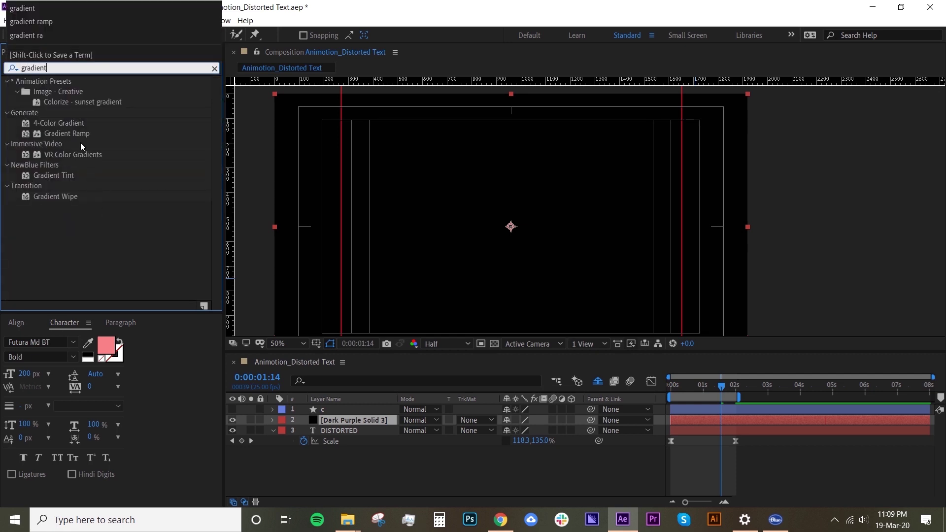
{"action": "left_click_drag", "start_coordinate": [69, 134], "coordinate": [353, 418]}
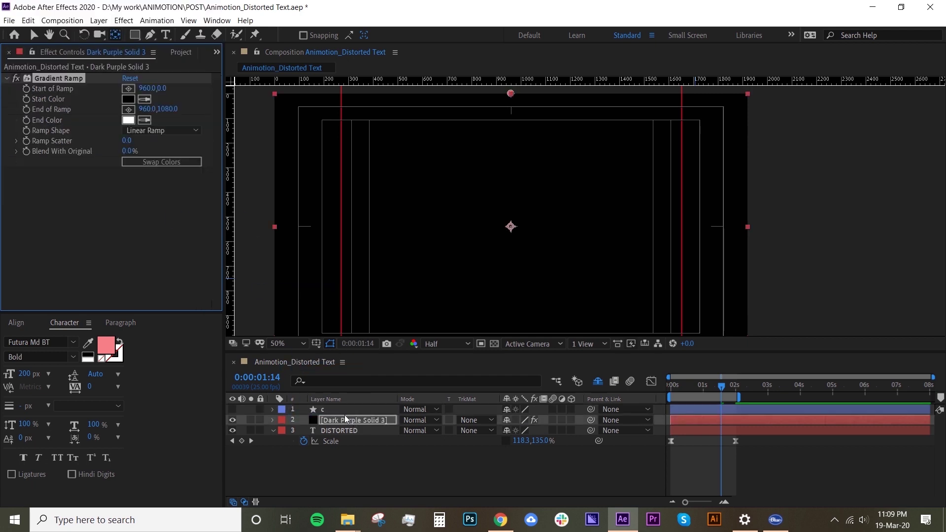
{"action": "key", "text": "v"}
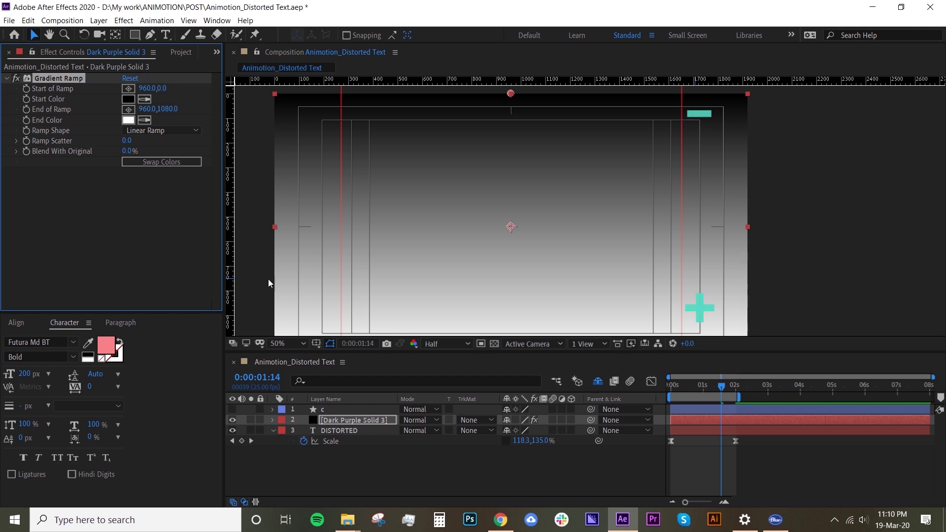
Hide the gradient solid and pre-compose it as 'dispalcement'.
{"action": "left_click", "coordinate": [232, 420]}
{"action": "right_click", "coordinate": [341, 420]}
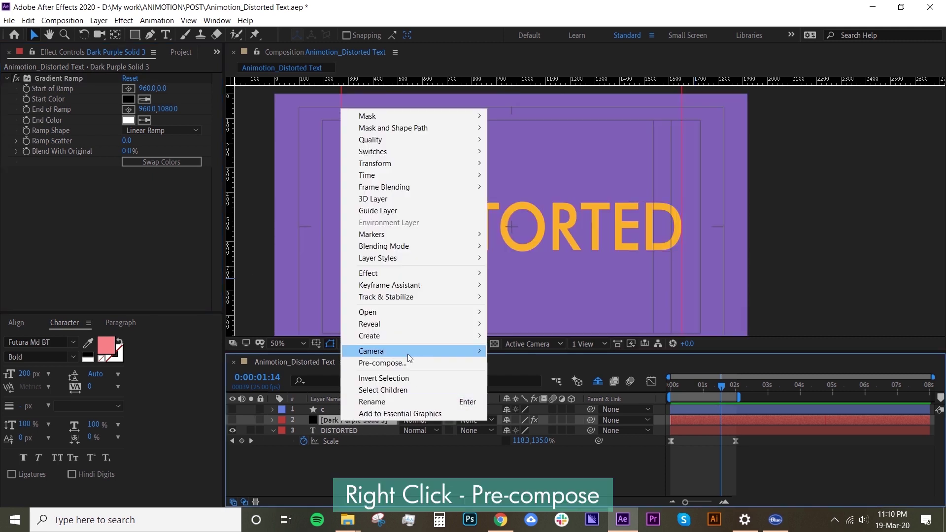
{"action": "left_click", "coordinate": [397, 365]}
{"action": "type", "text": "dispalcement"}
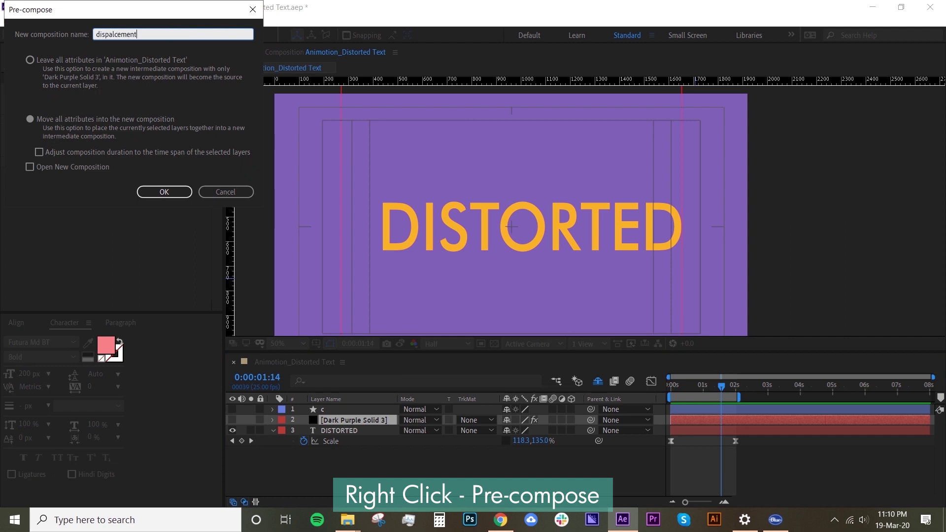
{"action": "key", "text": "Return"}
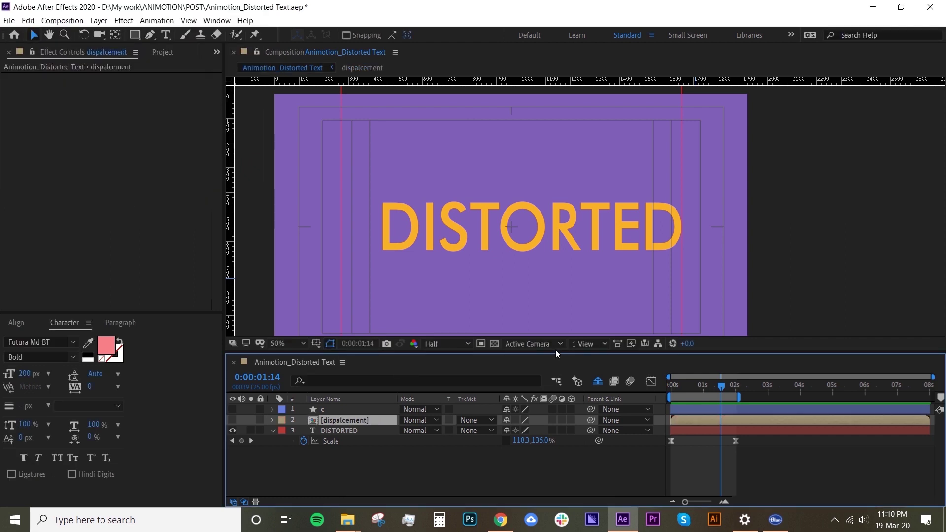
Apply the Time Displacement effect to the DISTORTED layer.
{"action": "left_click", "coordinate": [216, 52]}
{"action": "left_click", "coordinate": [242, 94]}
{"action": "left_click", "coordinate": [163, 68]}
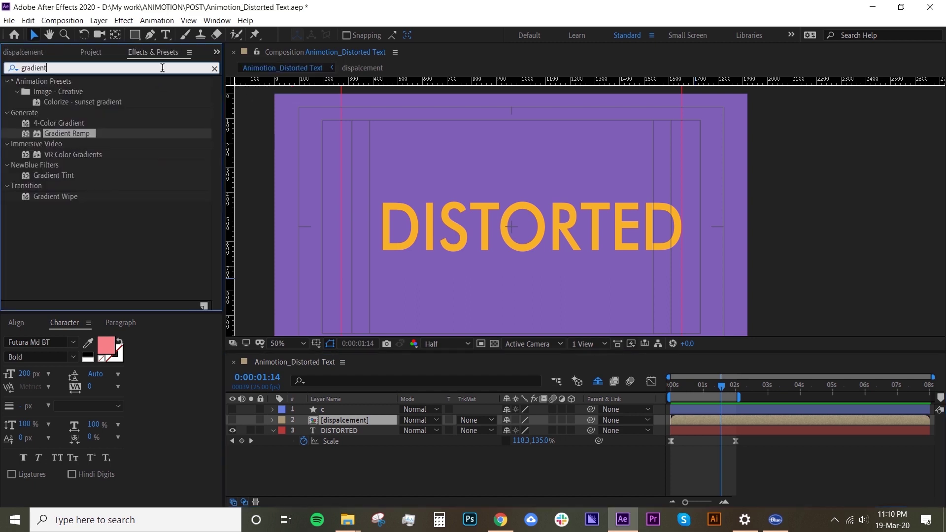
{"action": "double_click", "coordinate": [163, 68]}
{"action": "type", "text": "time dis"}
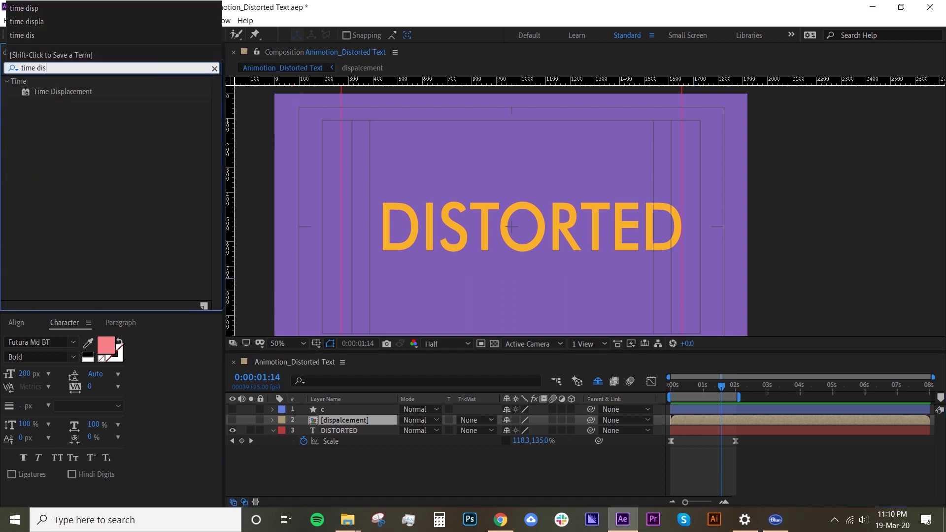
{"action": "left_click_drag", "start_coordinate": [93, 93], "coordinate": [343, 431]}
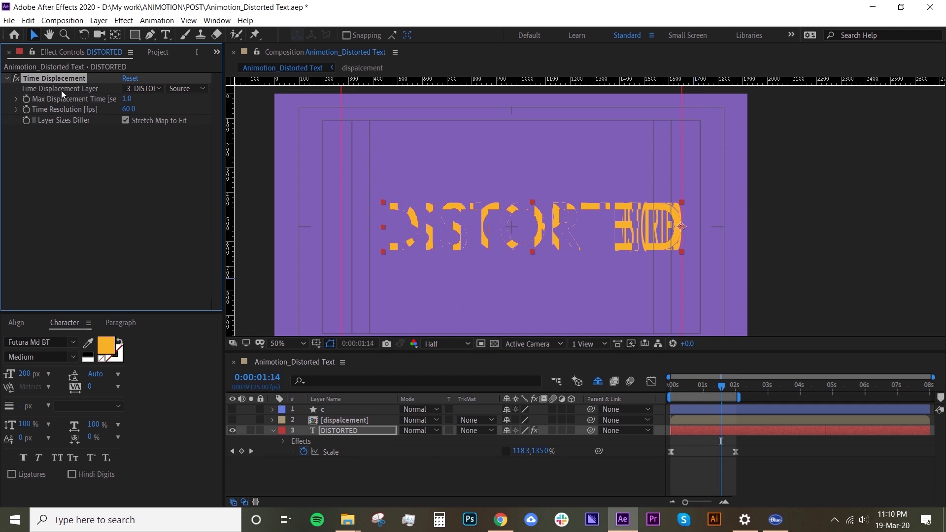
{"action": "left_click", "coordinate": [146, 91]}
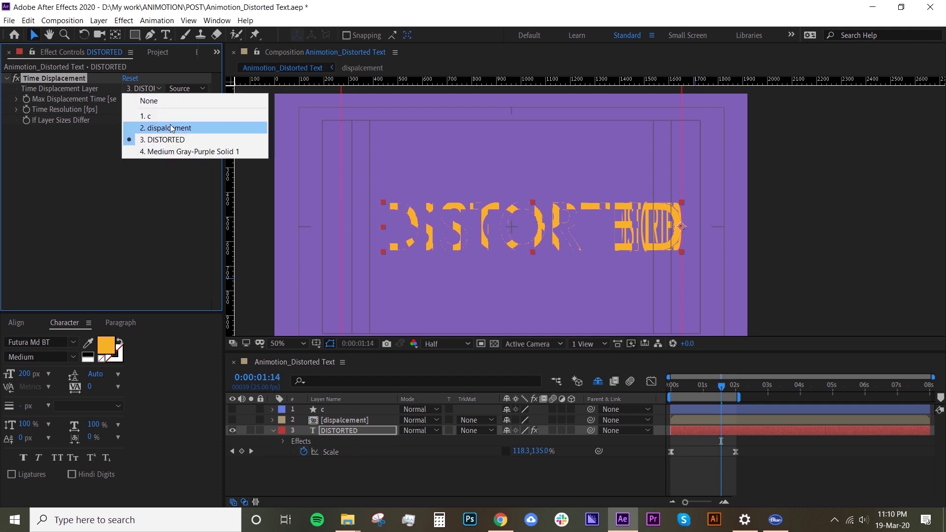
{"action": "left_click", "coordinate": [233, 226]}
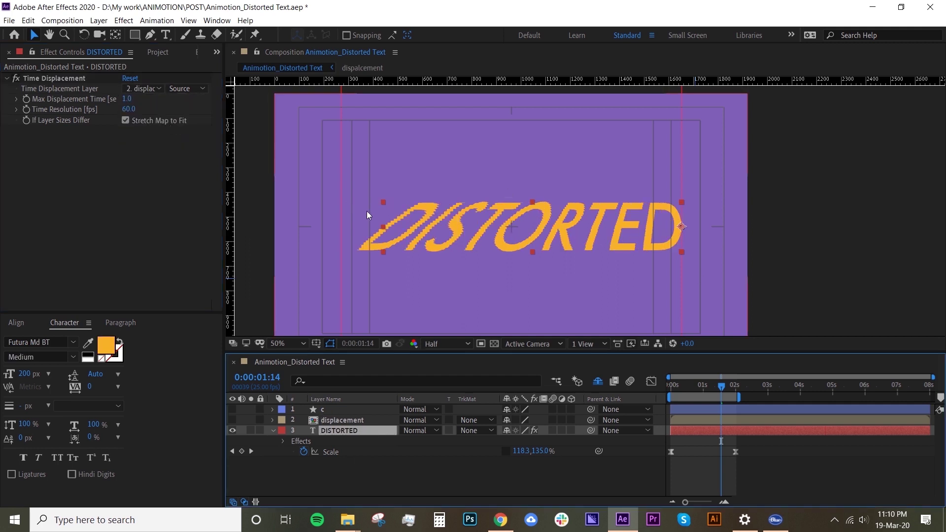
{"action": "key", "text": "period"}
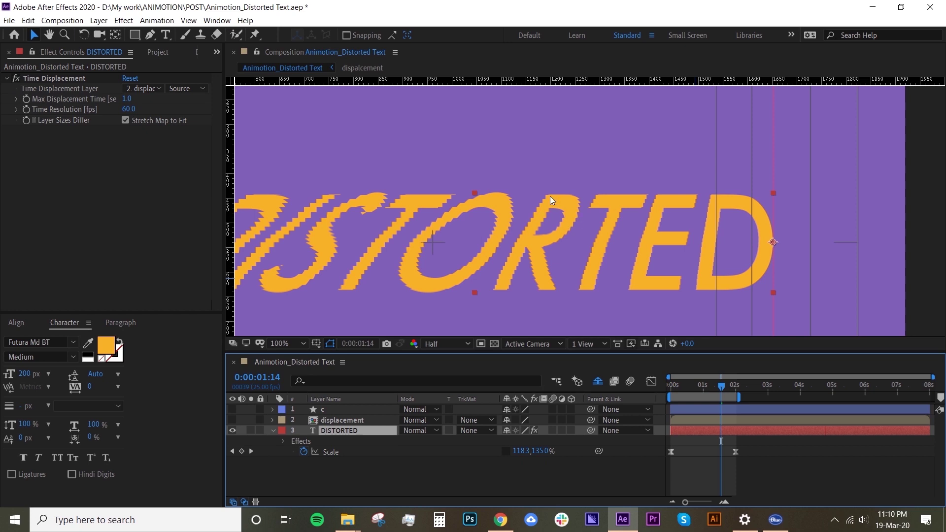
{"action": "key", "text": "comma"}
{"action": "left_click", "coordinate": [697, 385]}
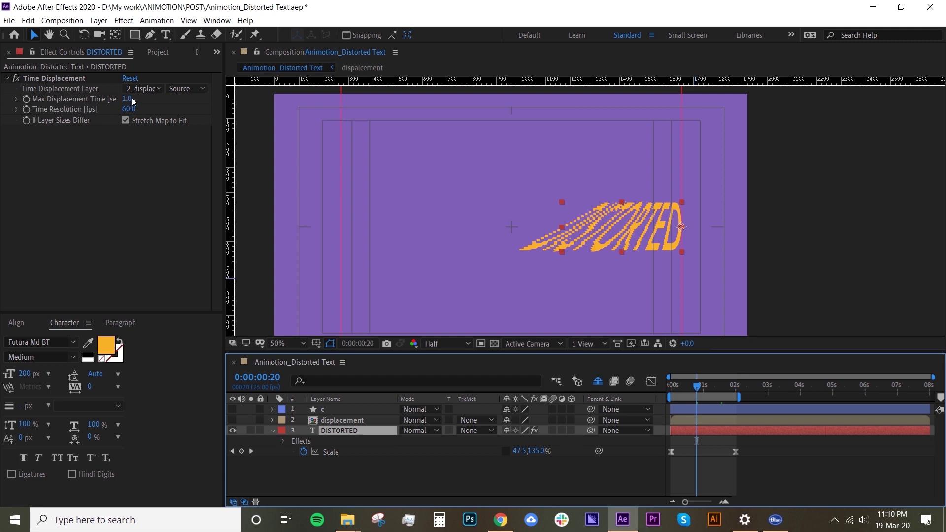
{"action": "left_click", "coordinate": [705, 386]}
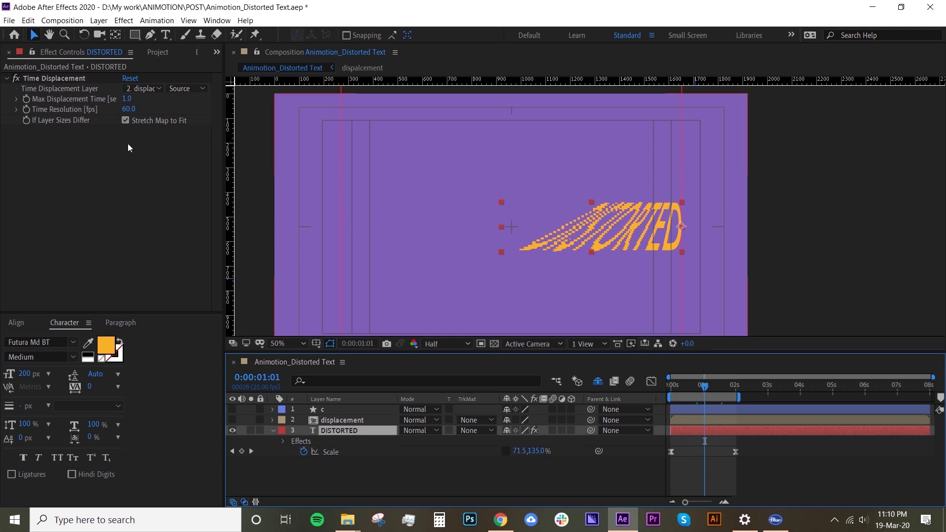
{"action": "left_click", "coordinate": [127, 99]}
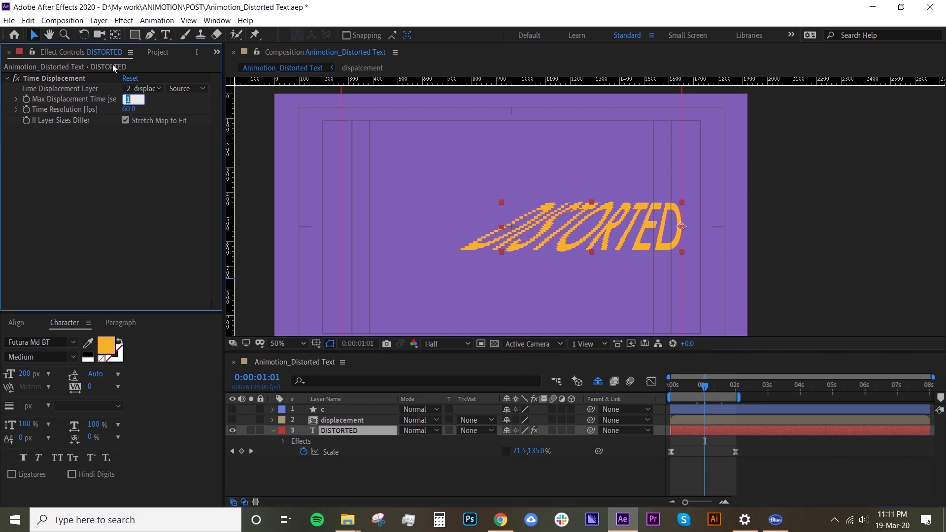
{"action": "type", "text": "5"}
{"action": "key", "text": "Return"}
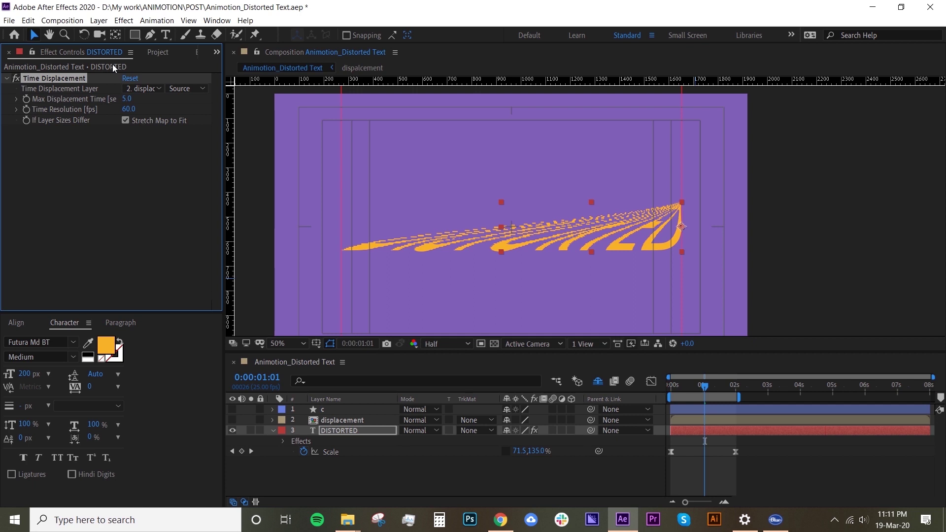
{"action": "left_click", "coordinate": [128, 109]}
{"action": "type", "text": "30"}
{"action": "key", "text": "Return"}
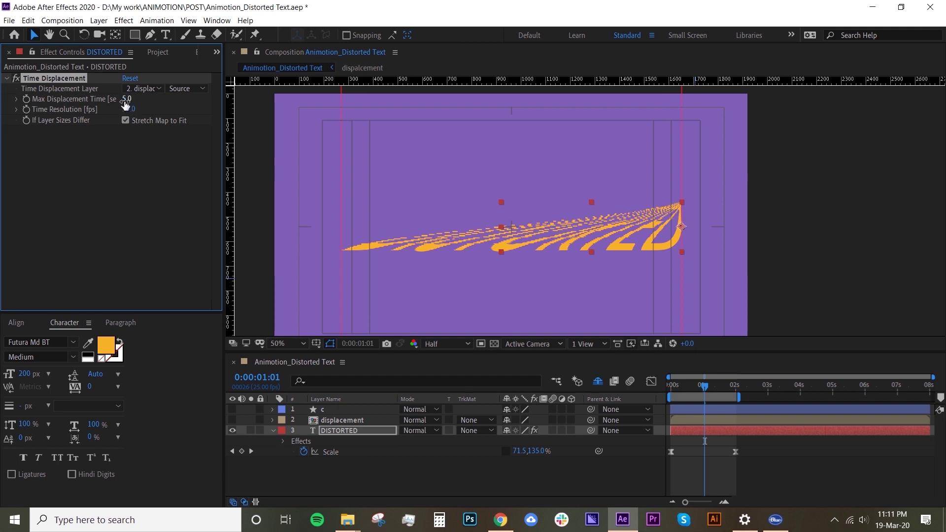
{"action": "left_click", "coordinate": [126, 99]}
{"action": "type", "text": "1"}
{"action": "key", "text": "Return"}
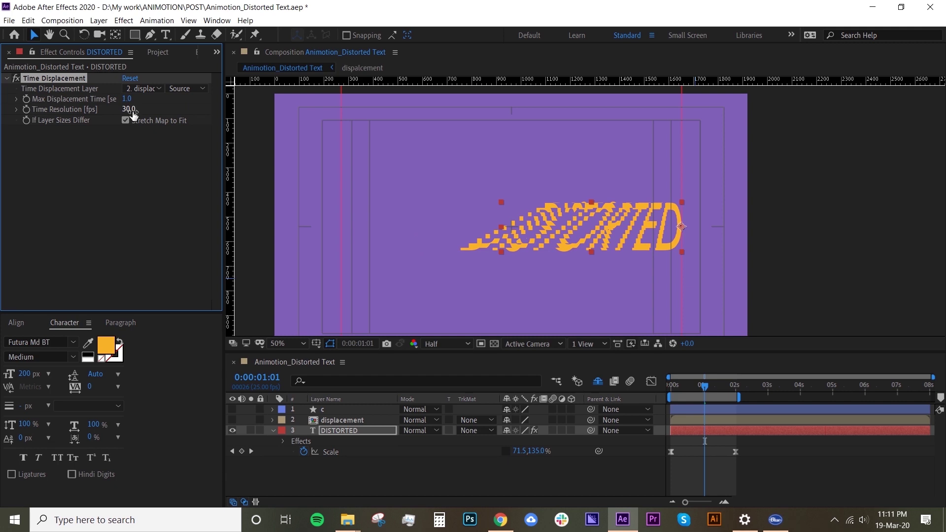
{"action": "left_click", "coordinate": [130, 110]}
{"action": "type", "text": "60"}
{"action": "key", "text": "Return"}
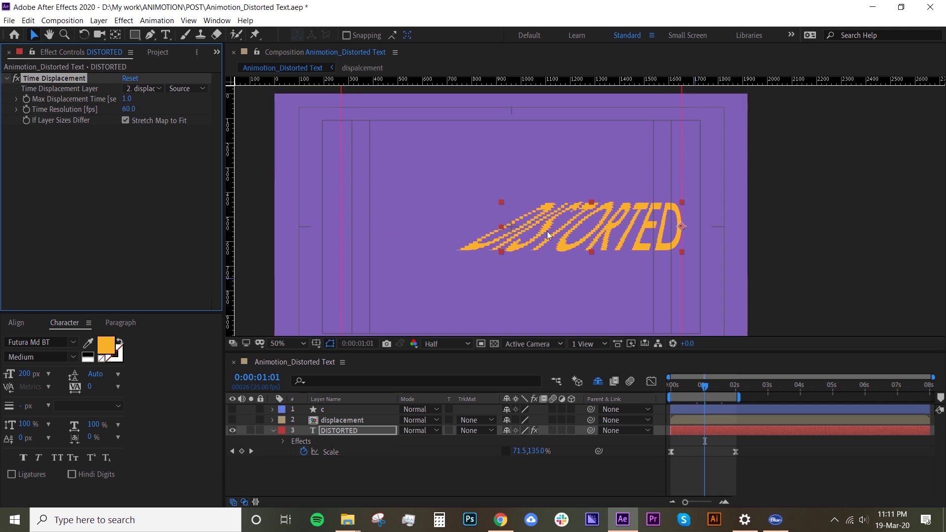
{"action": "left_click", "coordinate": [128, 110]}
{"action": "type", "text": "30"}
{"action": "key", "text": "Return"}
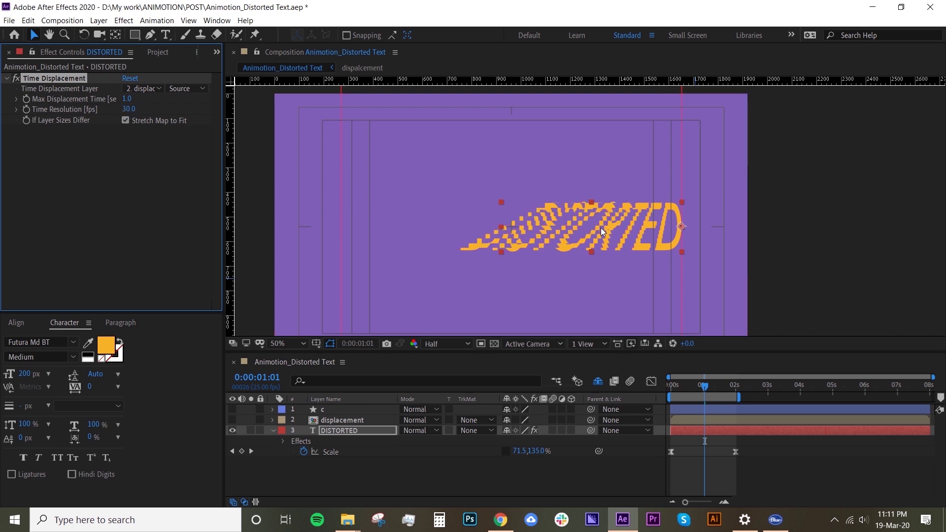
{"action": "left_click", "coordinate": [128, 109]}
{"action": "type", "text": "60"}
{"action": "key", "text": "Return"}
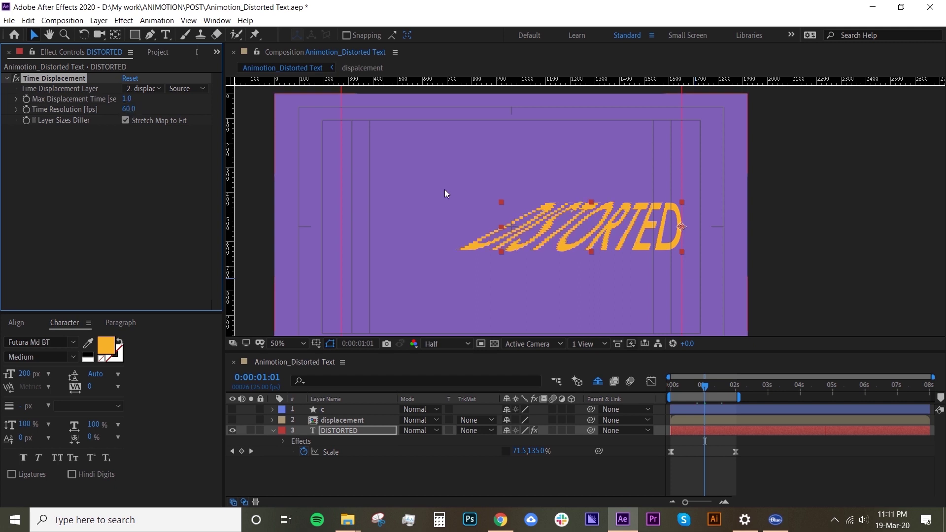
{"action": "left_click", "coordinate": [129, 108]}
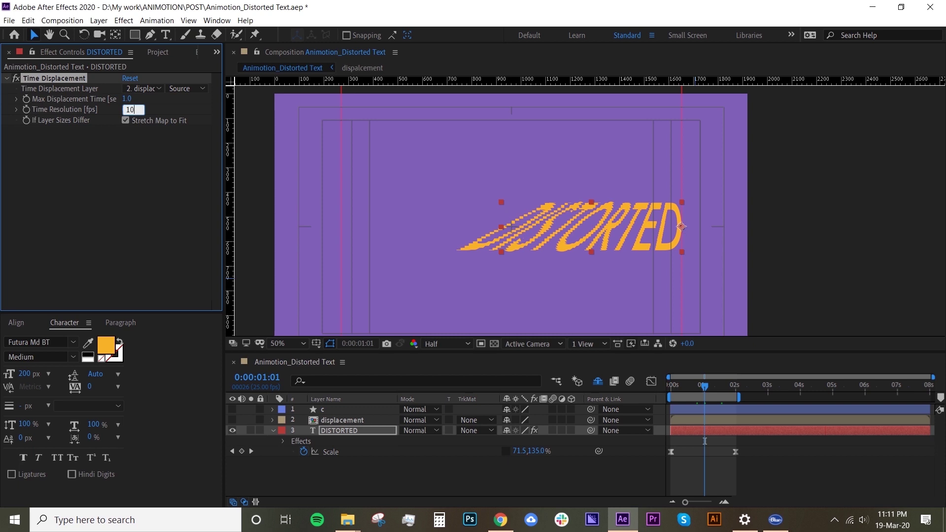
{"action": "type", "text": "100"}
{"action": "key", "text": "Return"}
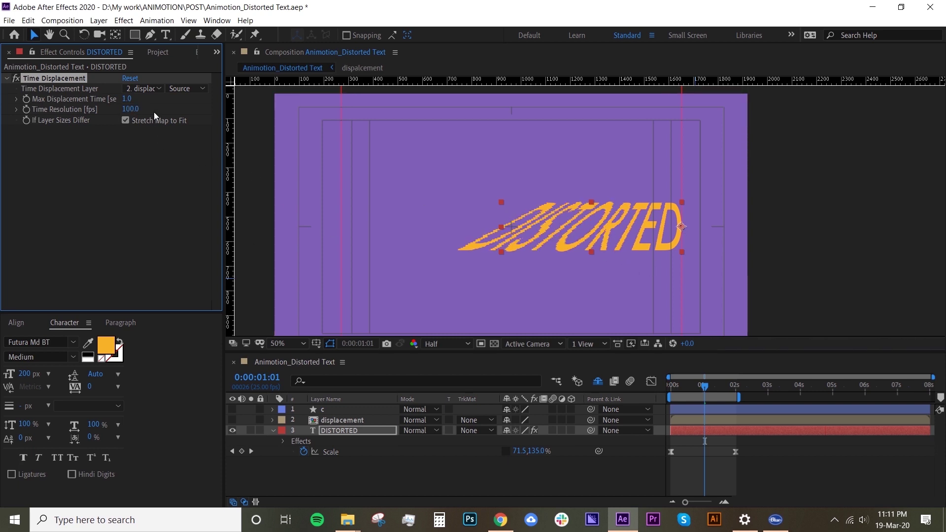
{"action": "left_click", "coordinate": [130, 108]}
{"action": "type", "text": "60"}
{"action": "key", "text": "Return"}
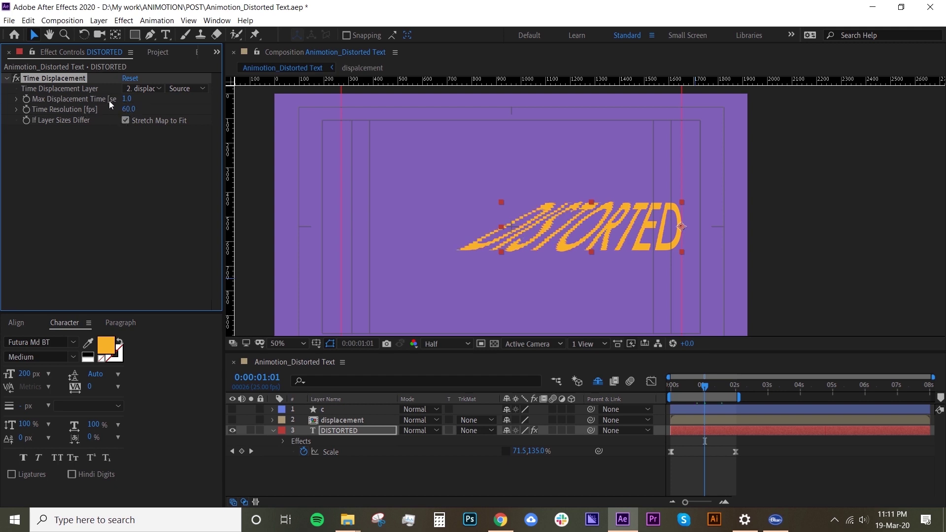
{"action": "left_click", "coordinate": [710, 472]}
{"action": "key", "text": "space"}
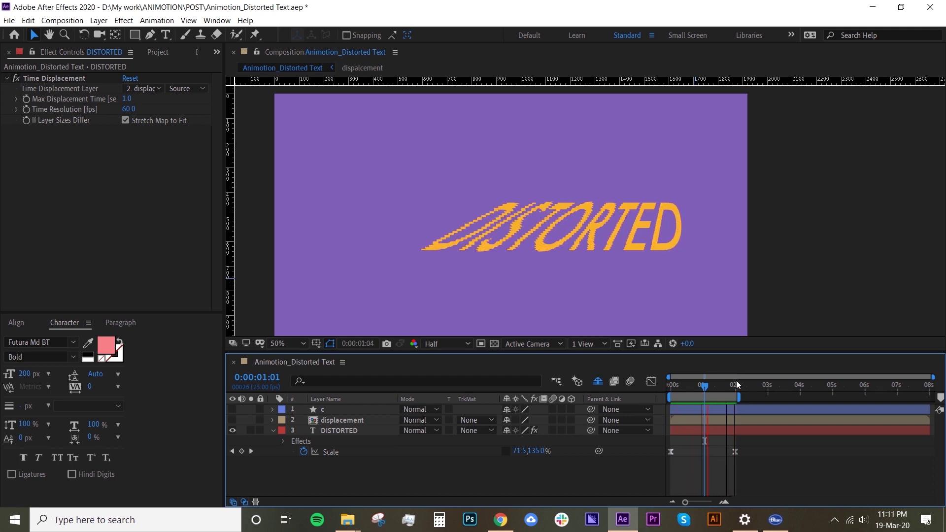
Split DISTORTED at 3 seconds and key DISTORTED 2's horizontal scale to 0% at 4 seconds.
{"action": "left_click", "coordinate": [768, 400]}
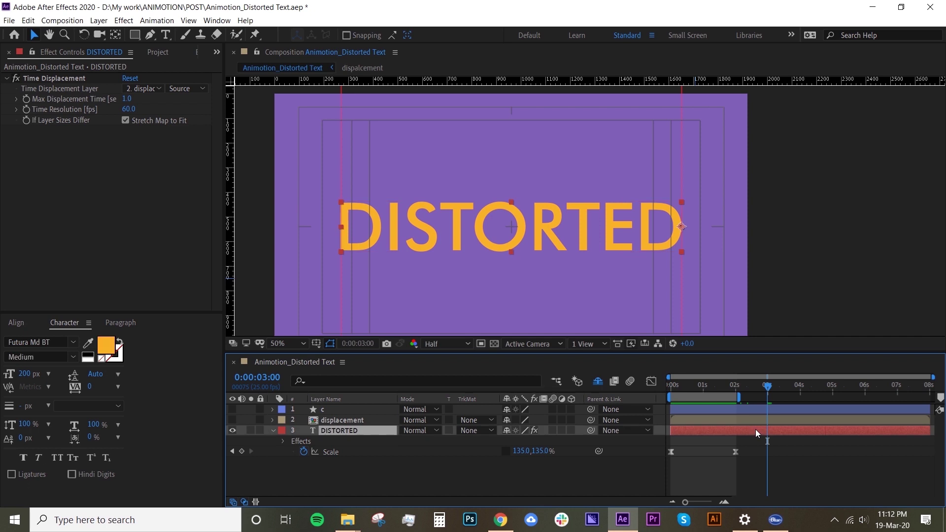
{"action": "key", "text": "ctrl+shift+d"}
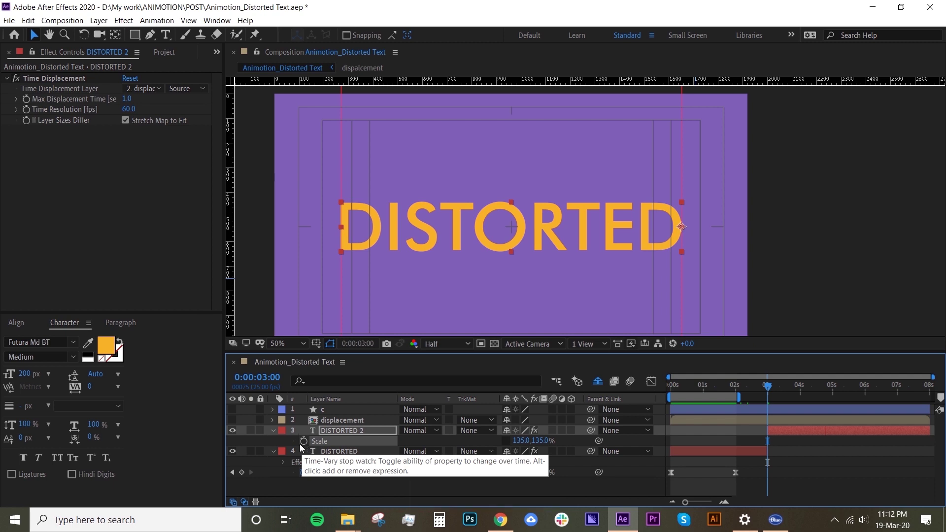
{"action": "left_click", "coordinate": [304, 441]}
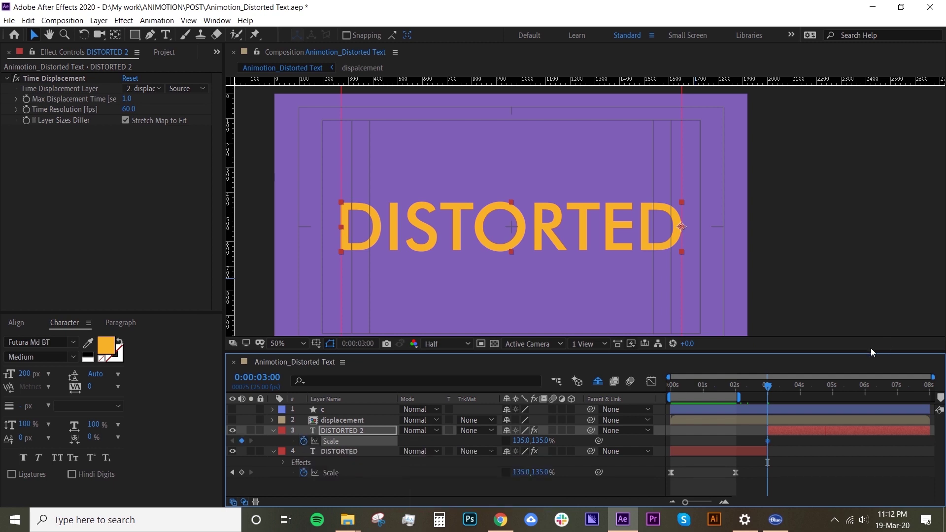
{"action": "left_click", "coordinate": [800, 391]}
{"action": "left_click", "coordinate": [521, 441]}
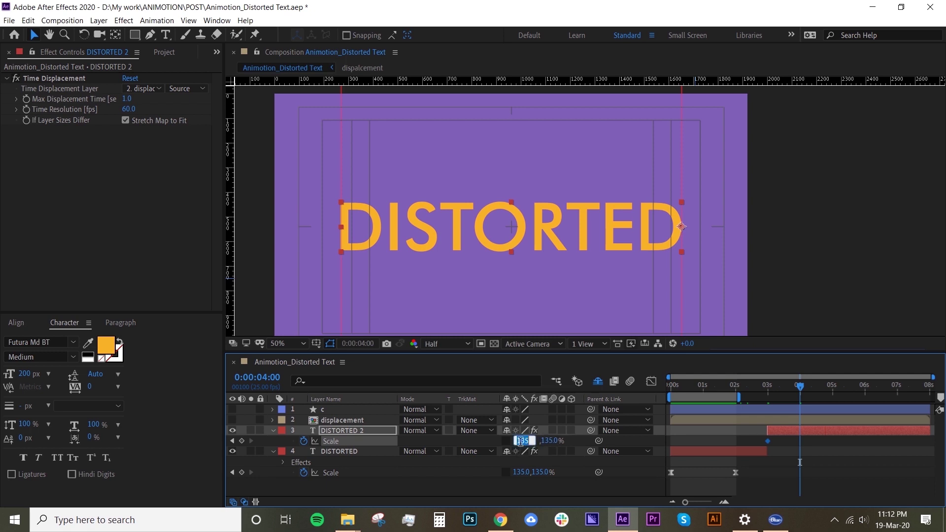
{"action": "key", "text": "Return"}
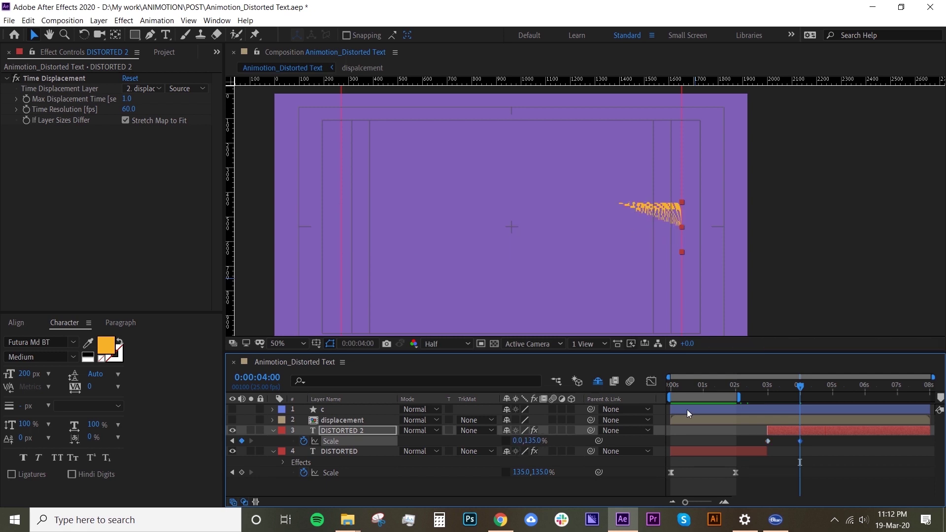
Move DISTORTED 2's anchor point to the text's left edge and select both Scale keyframes.
{"action": "key", "text": "i"}
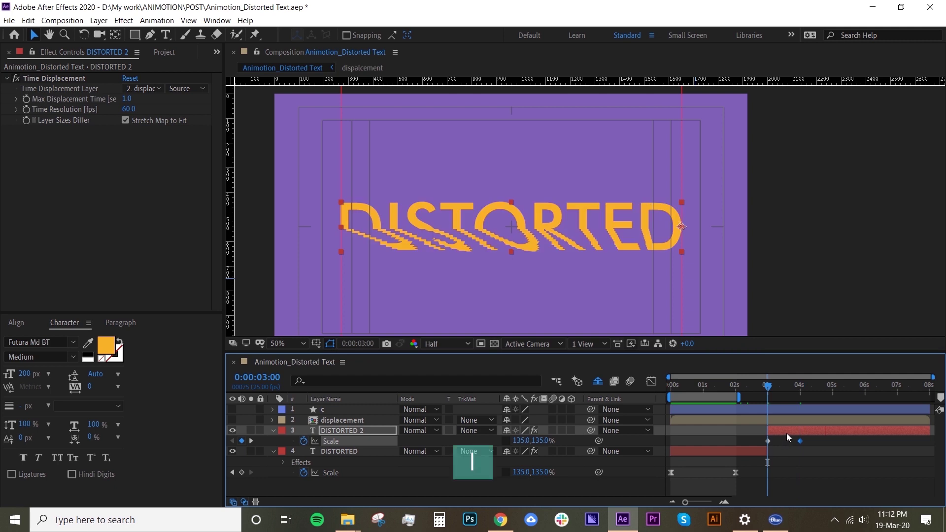
{"action": "key", "text": "y"}
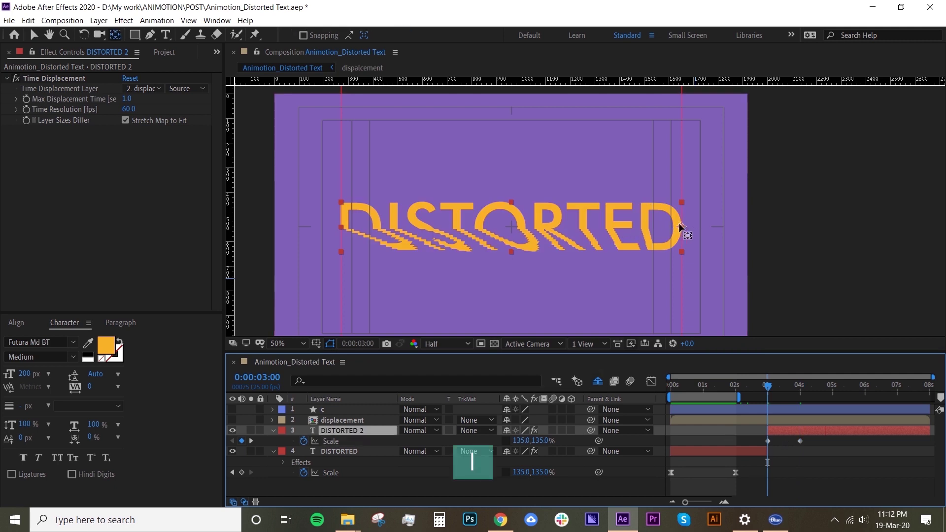
{"action": "left_click_drag", "start_coordinate": [683, 231], "coordinate": [341, 227]}
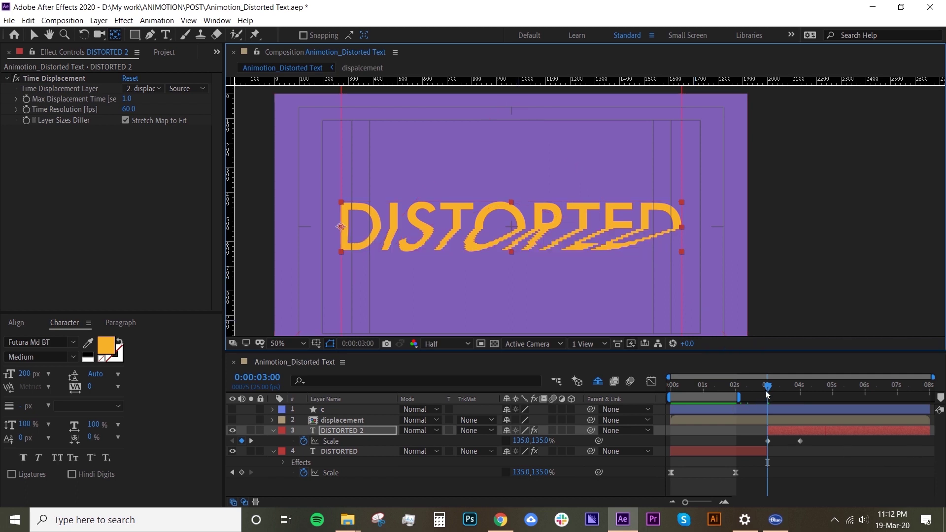
{"action": "left_click_drag", "start_coordinate": [808, 442], "coordinate": [761, 442]}
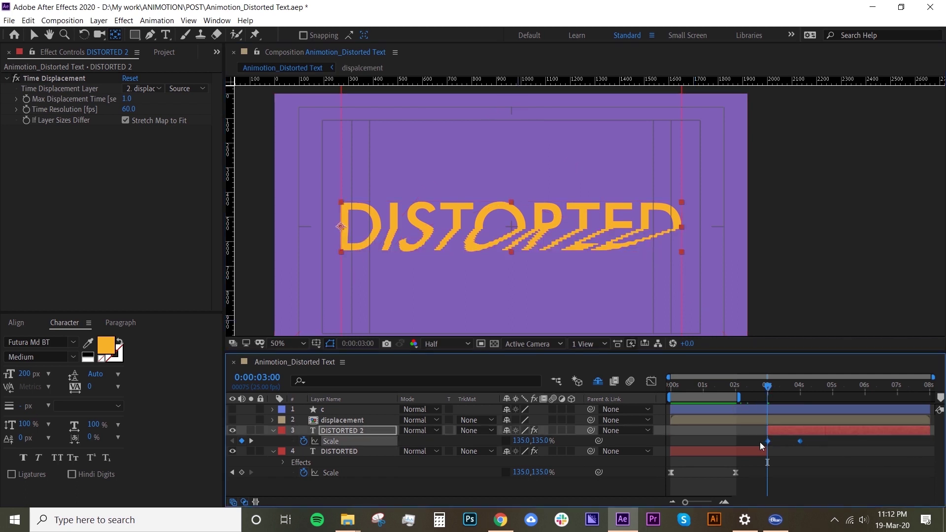
Easy Ease DISTORTED 2's two Scale keyframes and preview the 3–4 second shrink.
{"action": "key", "text": "F9"}
{"action": "key", "text": "space"}
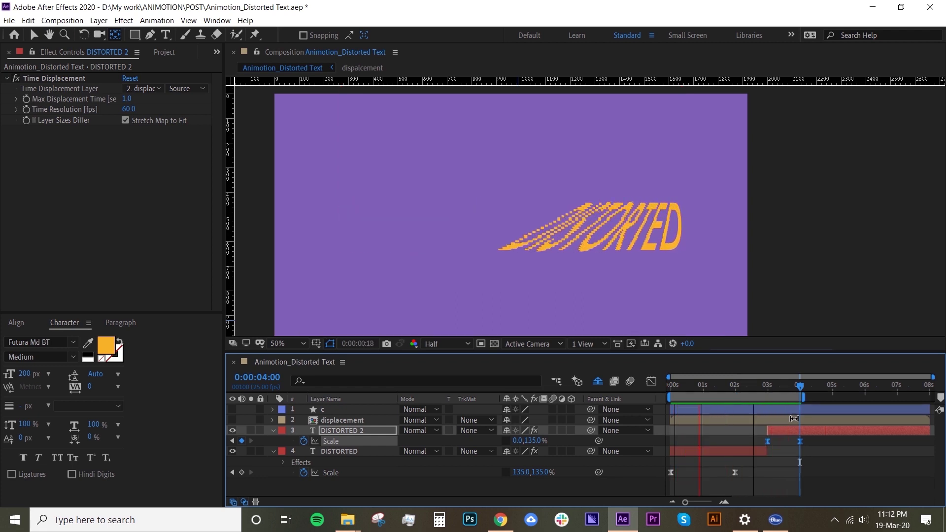
{"action": "left_click", "coordinate": [748, 387]}
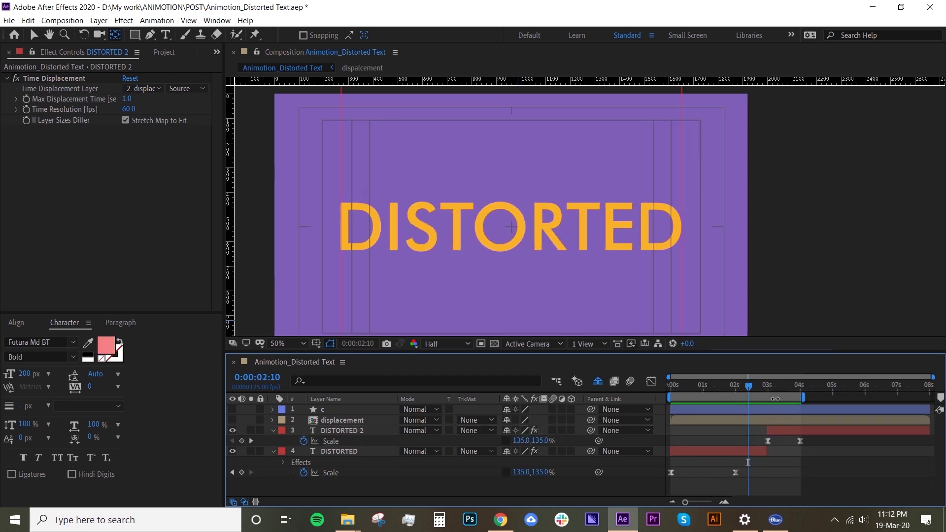
{"action": "left_click_drag", "start_coordinate": [756, 388], "coordinate": [773, 409]}
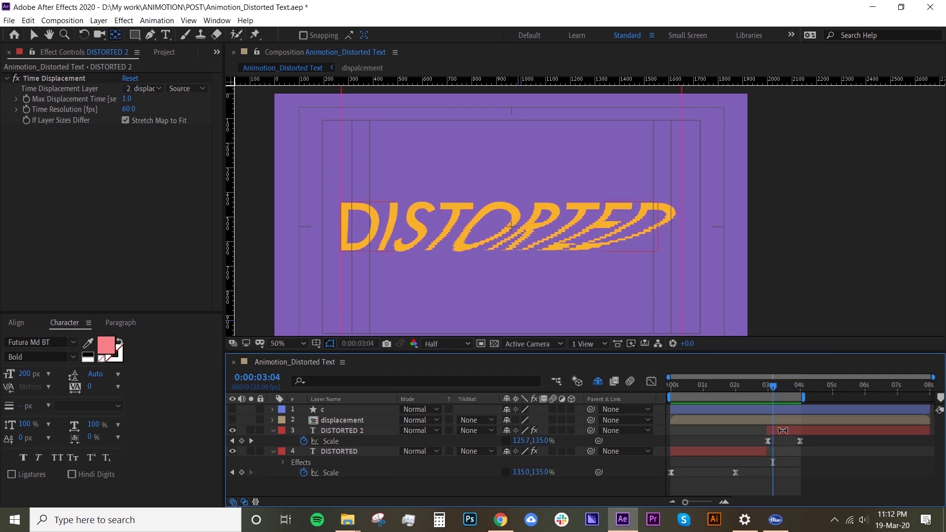
Duplicate DISTORTED as DISTORTED 3, move it up the stack, and start it at 3 seconds.
{"action": "left_click", "coordinate": [783, 430]}
{"action": "key", "text": "i"}
{"action": "key", "text": "ctrl+d"}
{"action": "left_click", "coordinate": [732, 451]}
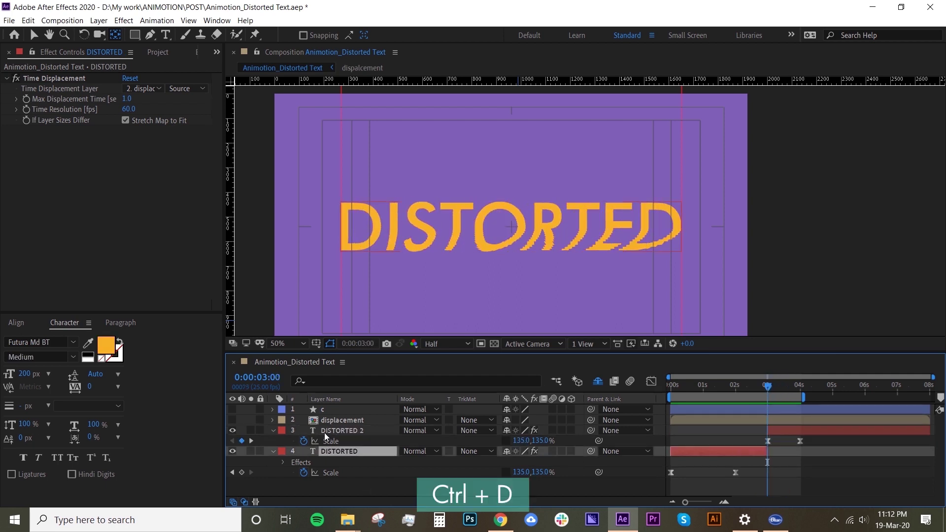
{"action": "key", "text": "ctrl+d"}
{"action": "left_click_drag", "start_coordinate": [344, 453], "coordinate": [351, 433]}
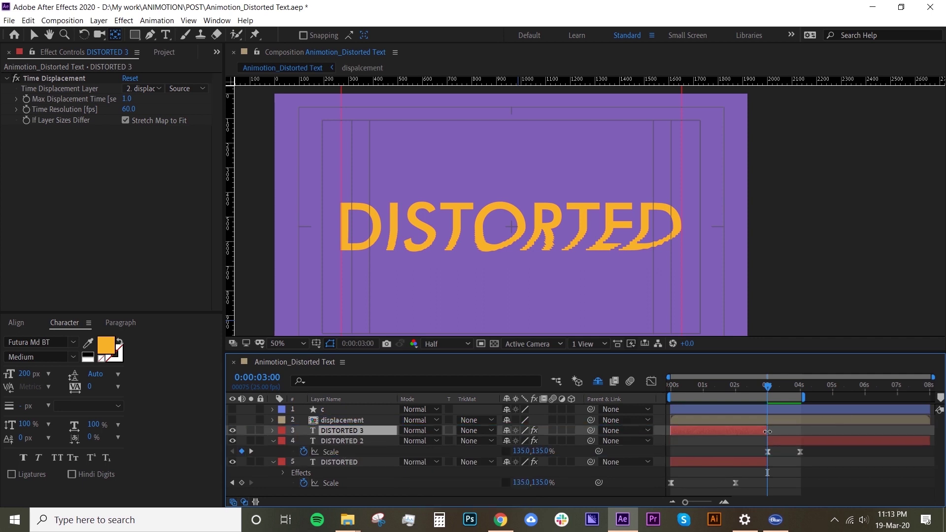
{"action": "key", "text": "bracketleft"}
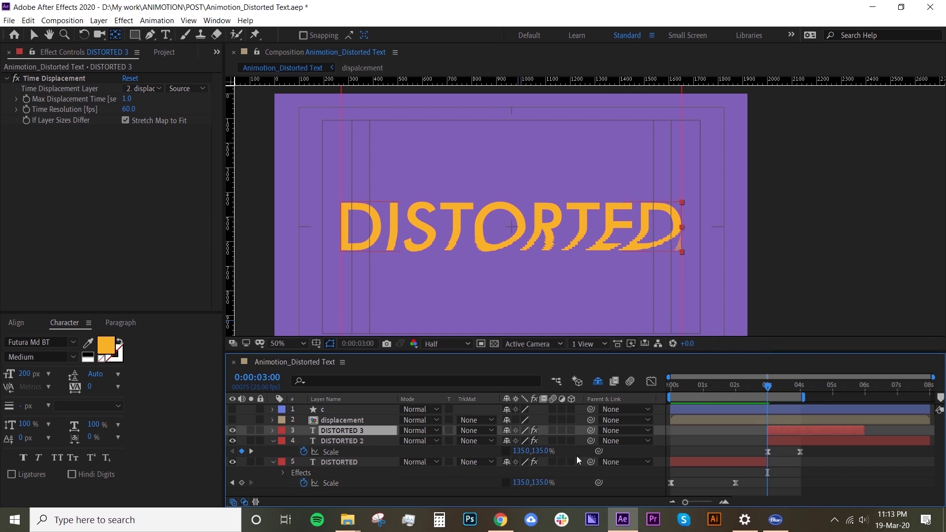
Label DISTORTED 3 purple, extend the work area to 6 seconds, and remove its Scale keyframes.
{"action": "left_click", "coordinate": [280, 435]}
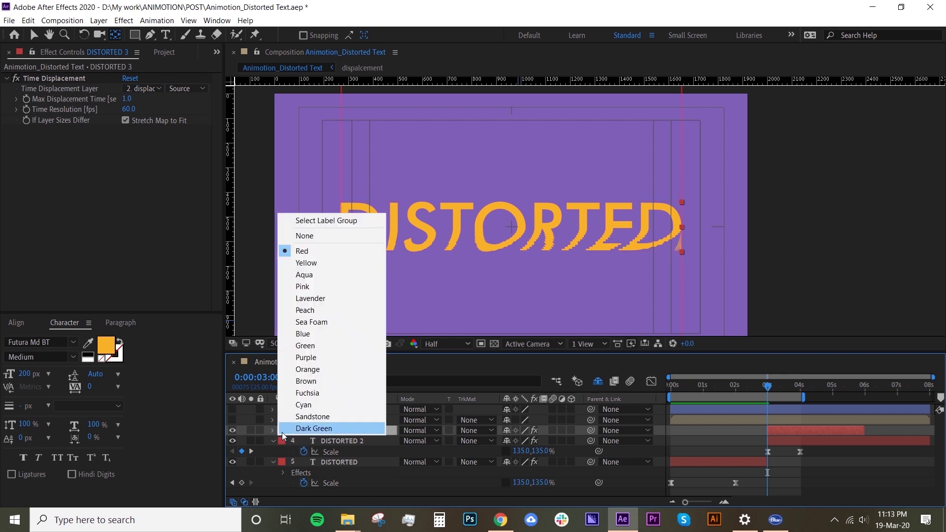
{"action": "left_click", "coordinate": [330, 368]}
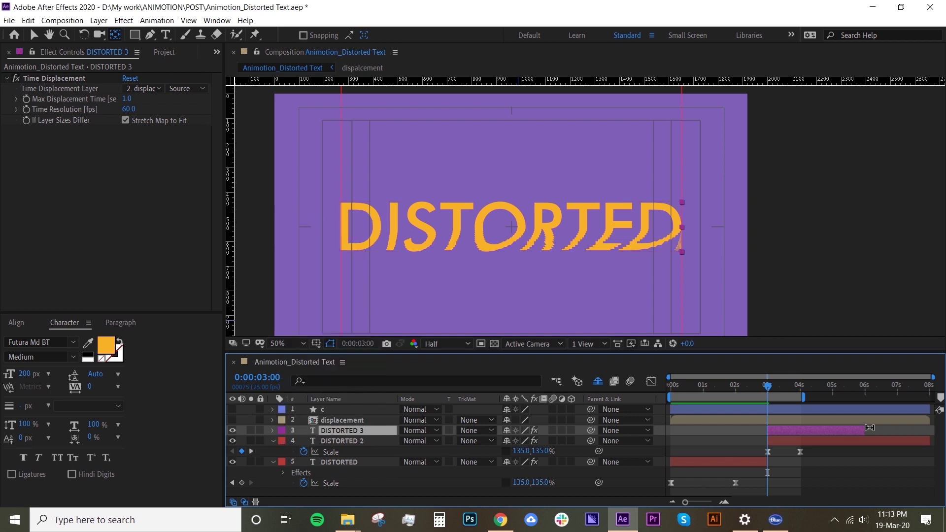
{"action": "left_click_drag", "start_coordinate": [807, 397], "coordinate": [874, 397]}
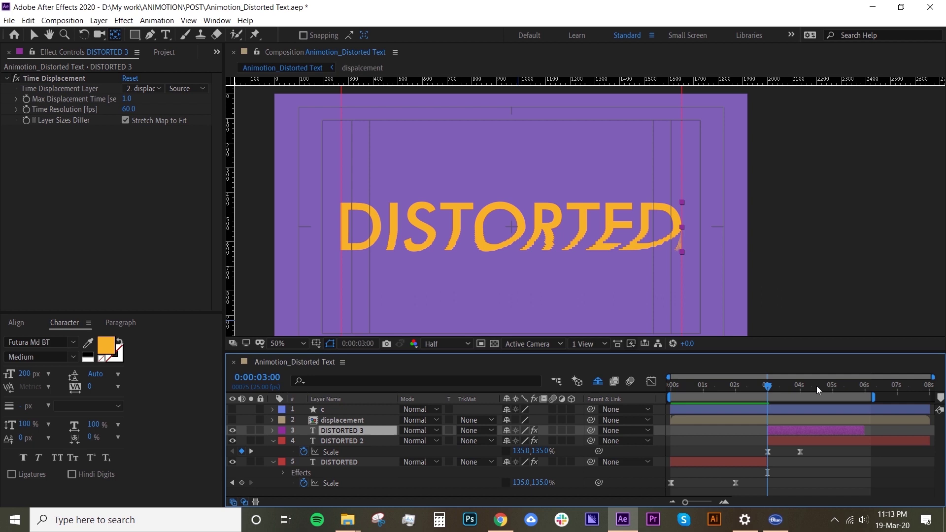
{"action": "left_click", "coordinate": [832, 386]}
{"action": "key", "text": "s"}
{"action": "left_click", "coordinate": [304, 441]}
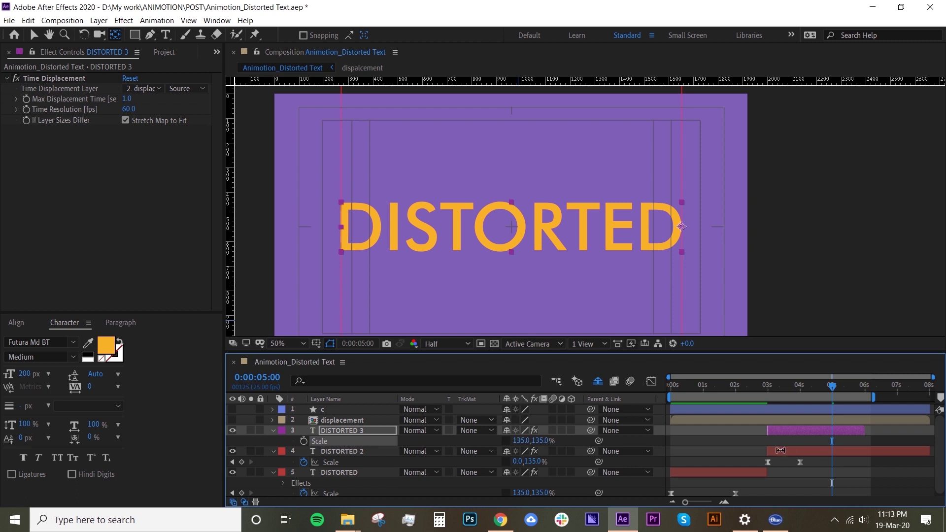
Replace the third copy's wording DISTORTED with TEXT.
{"action": "key", "text": "ctrl+t"}
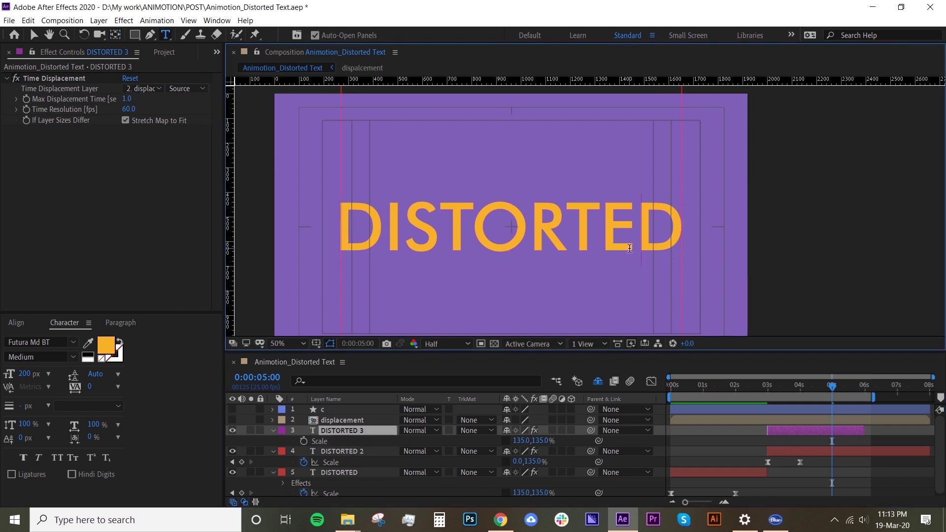
{"action": "double_click", "coordinate": [630, 248]}
{"action": "type", "text": "TEXT"}
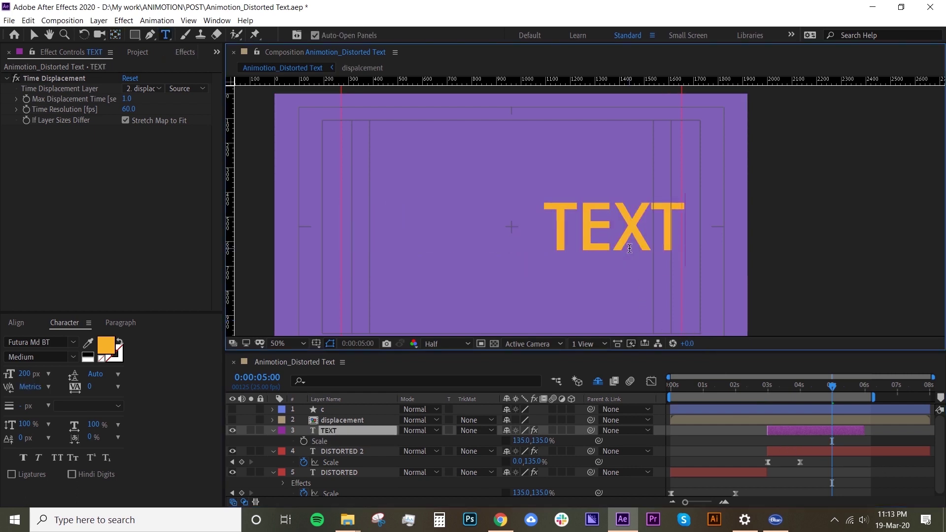
{"action": "left_click", "coordinate": [809, 442]}
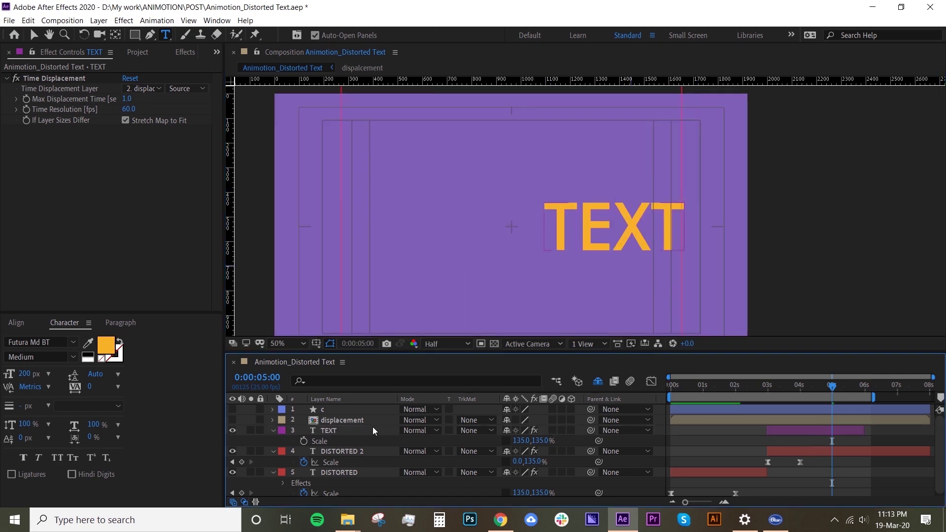
Recolour the TEXT fill pink by sampling the pink swatch square in layer c.
{"action": "left_click", "coordinate": [232, 409]}
{"action": "left_click", "coordinate": [808, 431]}
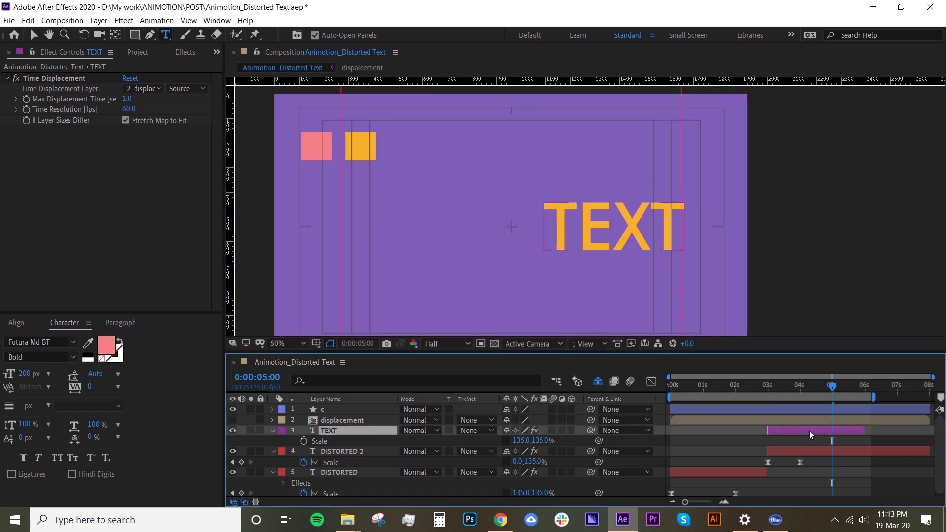
{"action": "left_click", "coordinate": [88, 344]}
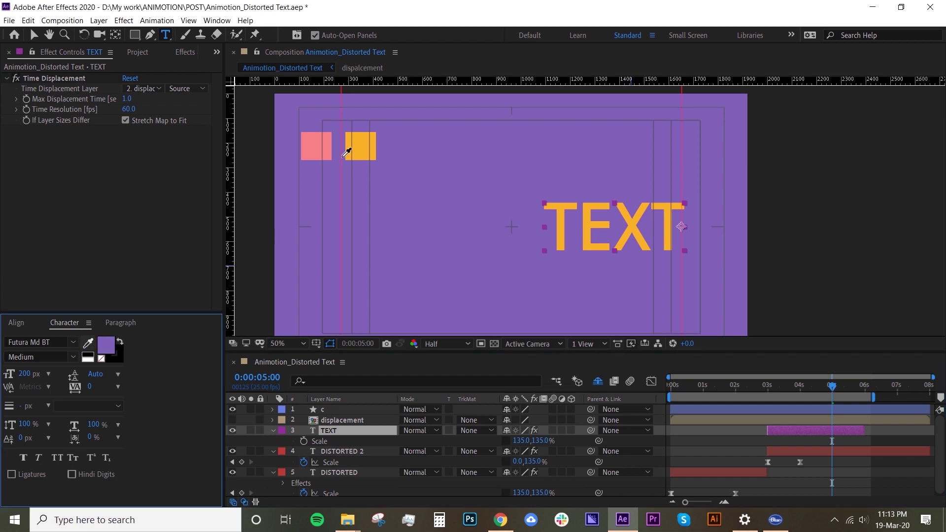
{"action": "left_click", "coordinate": [318, 146]}
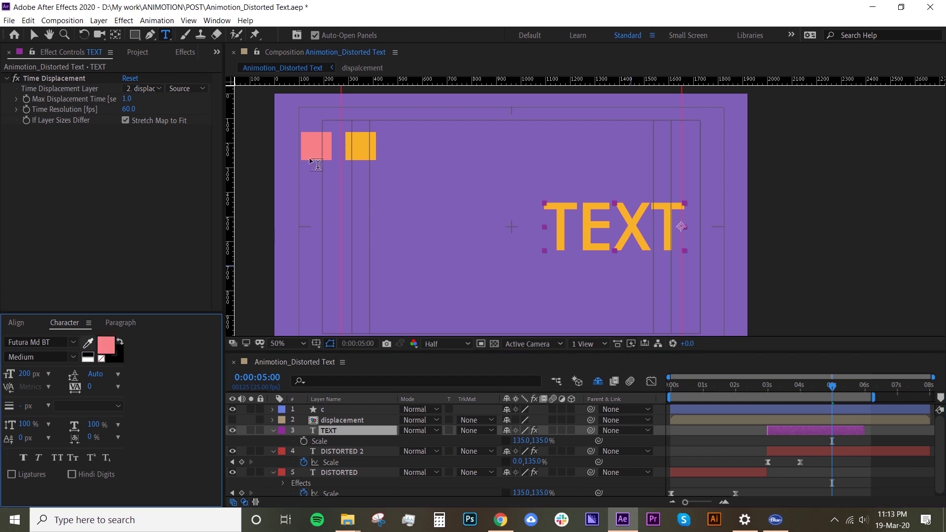
{"action": "left_click", "coordinate": [232, 410]}
Zoom to 200%, nudge TEXT left, and set its anchor point on the final T's right edge.
{"action": "left_click", "coordinate": [850, 433]}
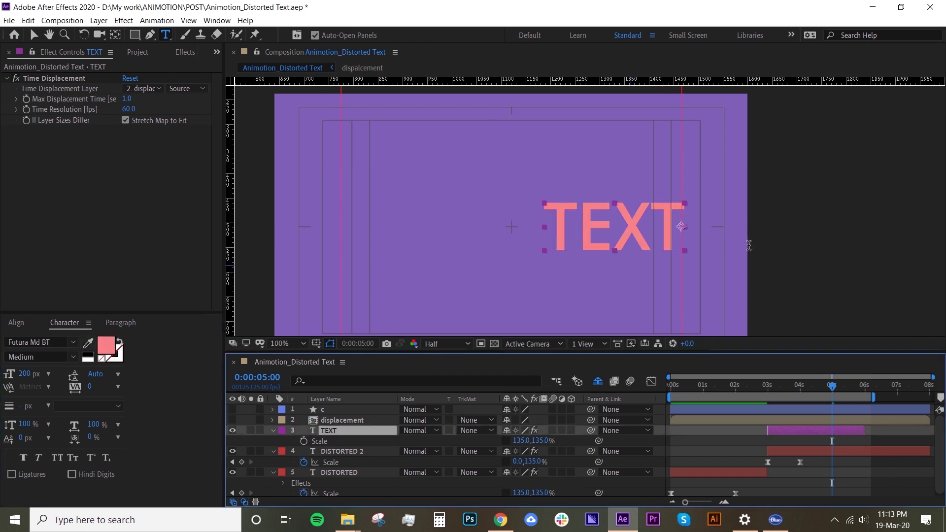
{"action": "key", "text": "slash"}
{"action": "left_click_drag", "start_coordinate": [723, 247], "coordinate": [587, 238]}
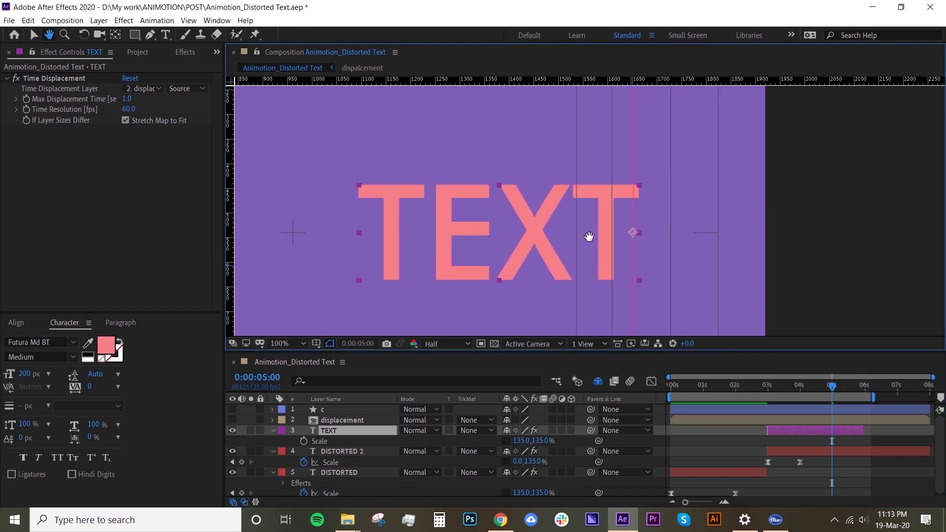
{"action": "scroll", "coordinate": [587, 239], "scroll_direction": "up", "scroll_amount": 2}
{"action": "key", "text": "v"}
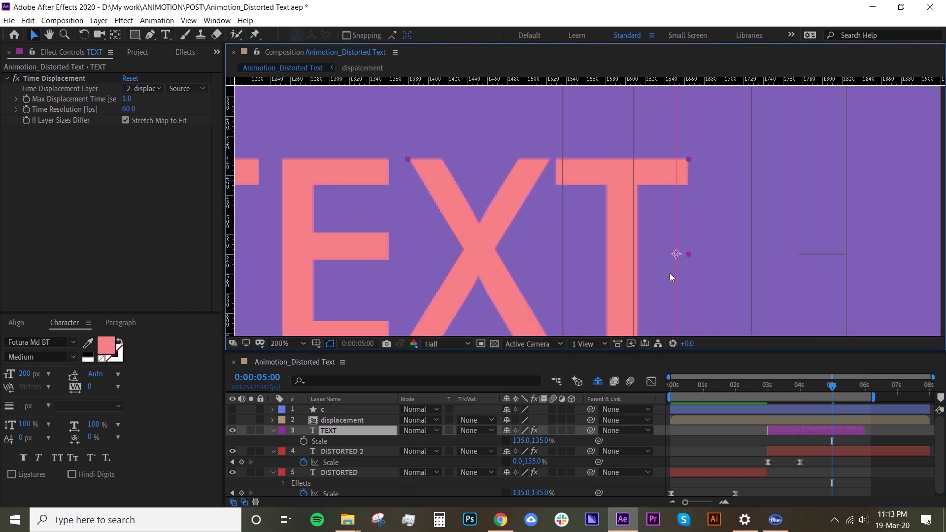
{"action": "key", "text": "shift+Left"}
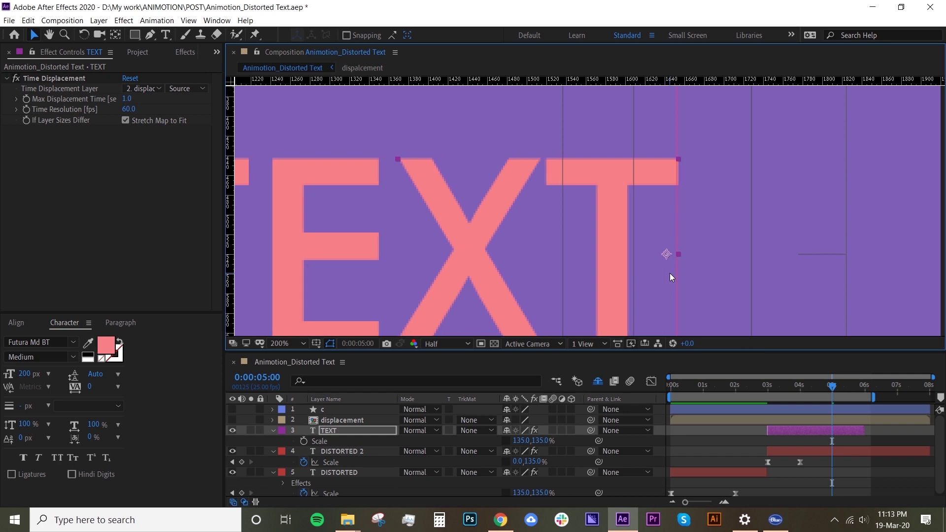
{"action": "key", "text": "Left"}
{"action": "key", "text": "Left"}
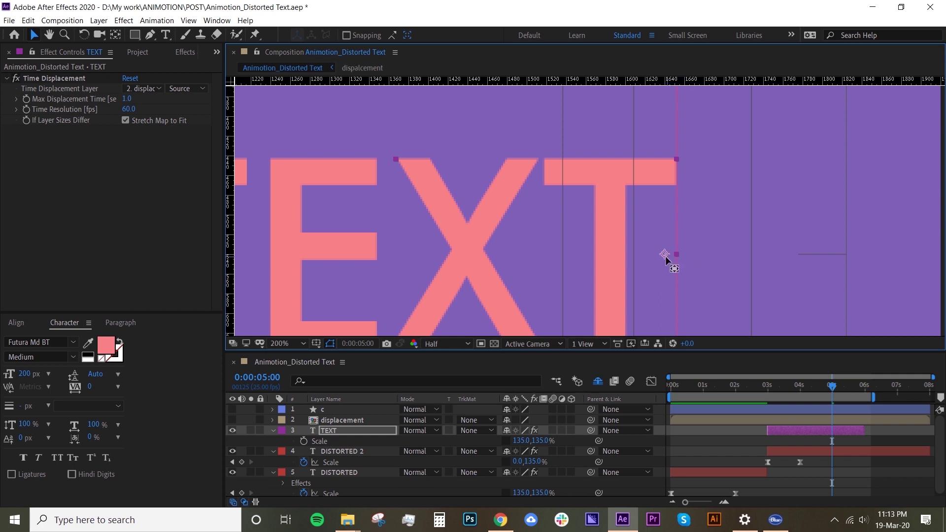
{"action": "key", "text": "y"}
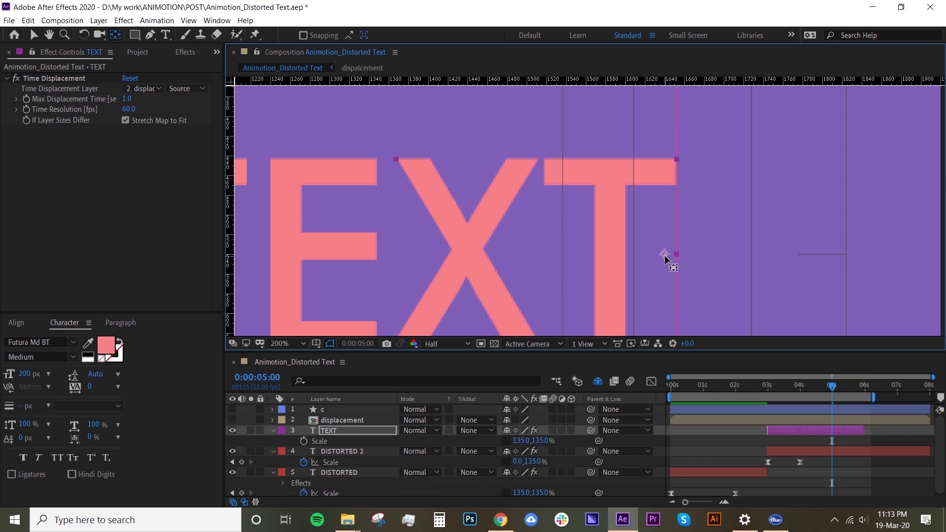
{"action": "left_click_drag", "start_coordinate": [666, 257], "coordinate": [677, 256]}
Stretch TEXT wider horizontally by scrubbing its Scale X value.
{"action": "key", "text": "comma"}
{"action": "key", "text": "comma"}
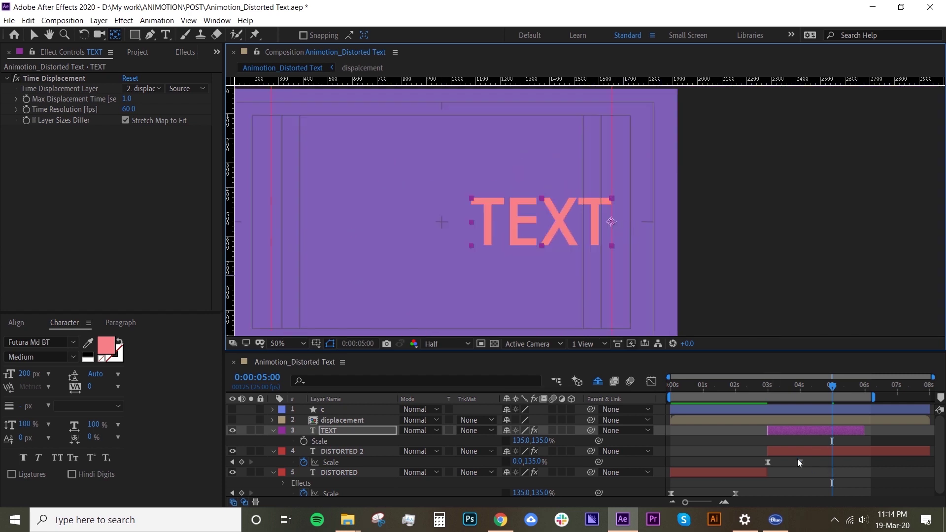
{"action": "left_click_drag", "start_coordinate": [515, 186], "coordinate": [626, 198]}
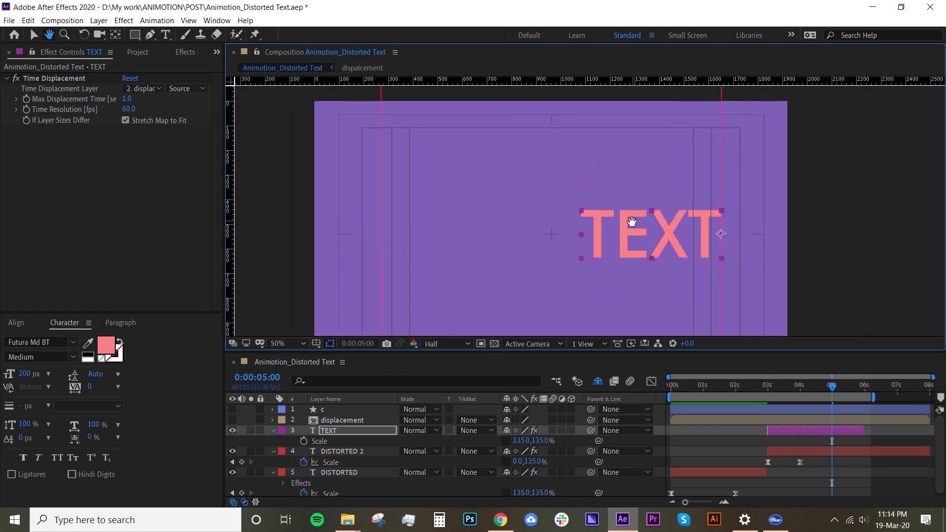
{"action": "key", "text": "v"}
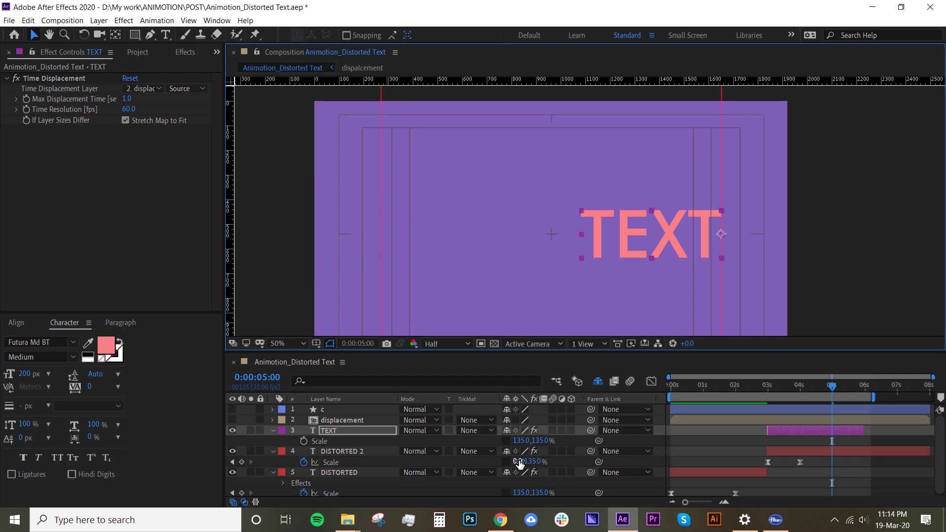
{"action": "left_click_drag", "start_coordinate": [520, 441], "coordinate": [631, 436]}
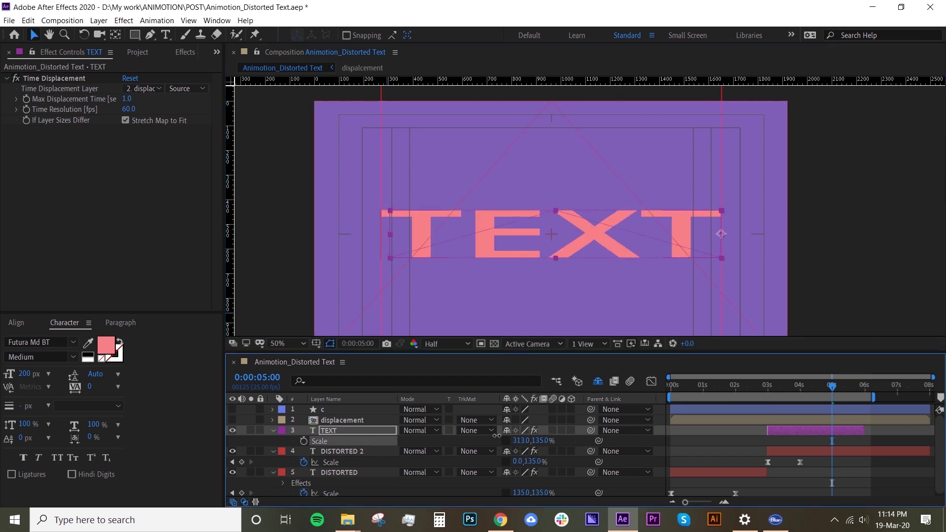
Set TEXT's font style to Bold and enable Faux Bold.
{"action": "left_click", "coordinate": [73, 349]}
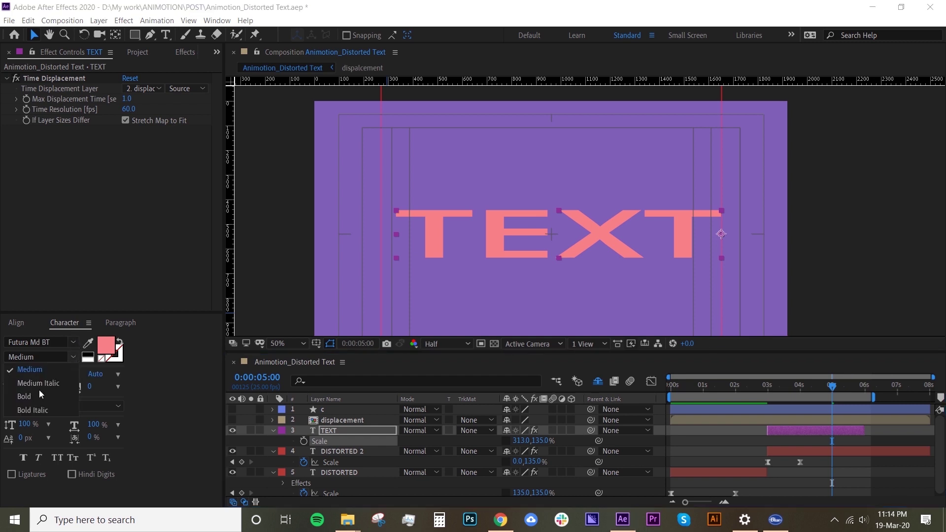
{"action": "left_click", "coordinate": [29, 398]}
{"action": "left_click", "coordinate": [24, 457]}
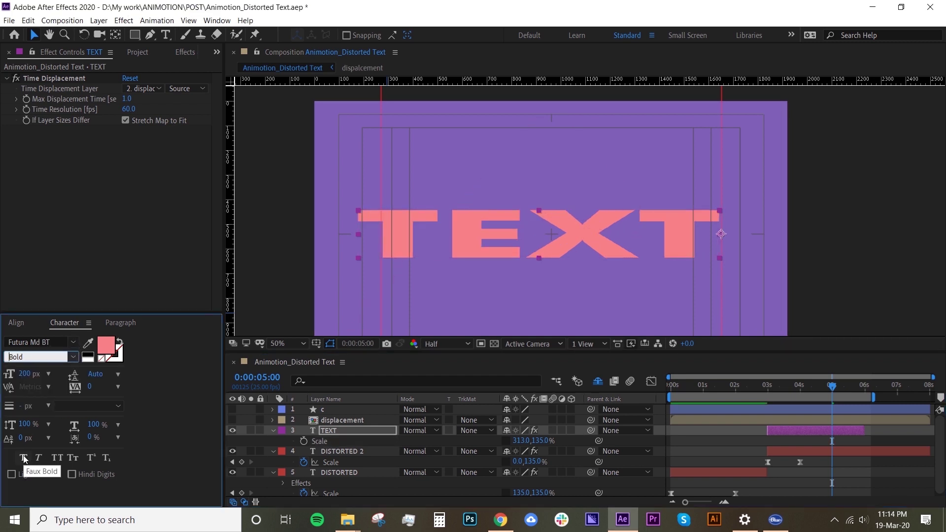
Fine-tune TEXT's horizontal scale to 278% and recentre the view.
{"action": "left_click_drag", "start_coordinate": [523, 441], "coordinate": [508, 441]}
{"action": "left_click", "coordinate": [523, 440]}
{"action": "key", "text": "Down"}
{"action": "key", "text": "Down"}
{"action": "key", "text": "Down"}
{"action": "key", "text": "Down"}
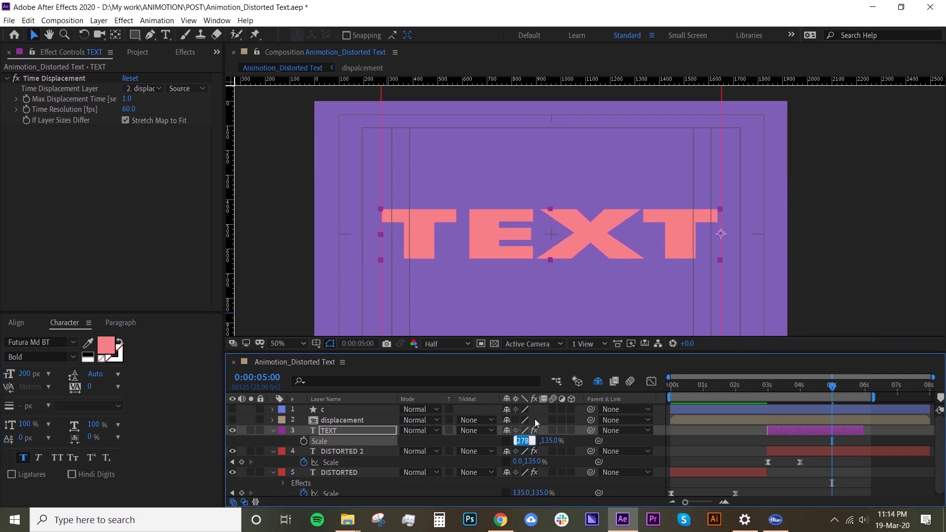
{"action": "scroll", "coordinate": [490, 234], "scroll_direction": "up", "scroll_amount": 4}
{"action": "key", "text": "Return"}
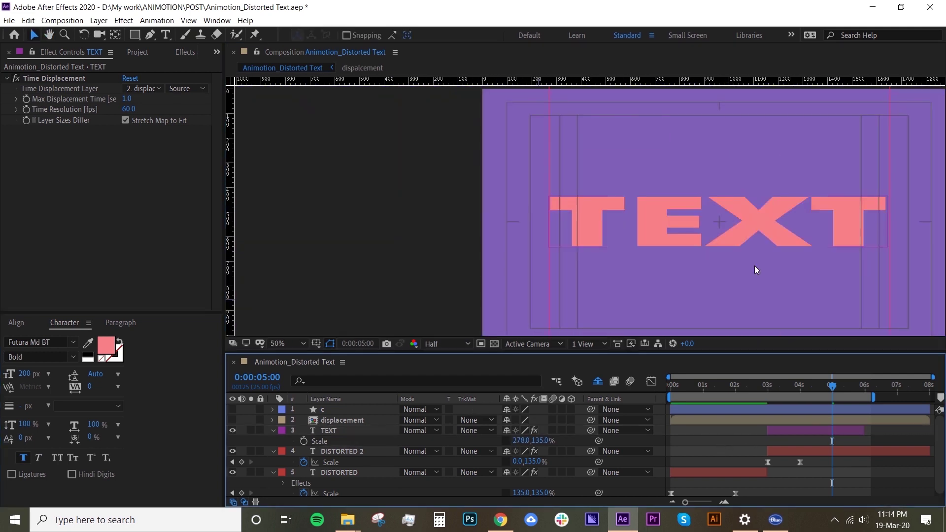
{"action": "scroll", "coordinate": [755, 265], "scroll_direction": "down", "scroll_amount": 4}
{"action": "key", "text": "h"}
{"action": "left_click_drag", "start_coordinate": [821, 211], "coordinate": [718, 213]}
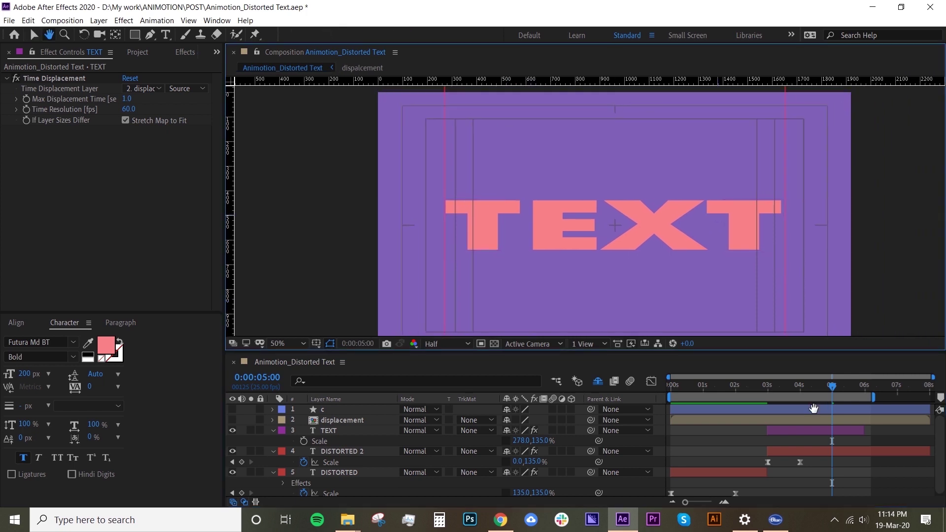
{"action": "key", "text": "v"}
{"action": "left_click", "coordinate": [785, 429]}
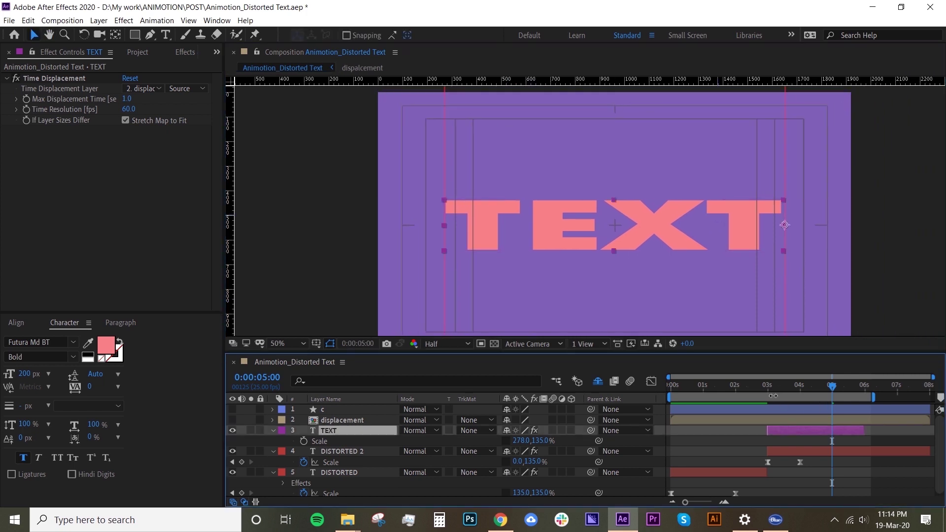
Key TEXT's Scale from 0% horizontal width at 3 s to 278% at 5 s.
{"action": "key", "text": "i"}
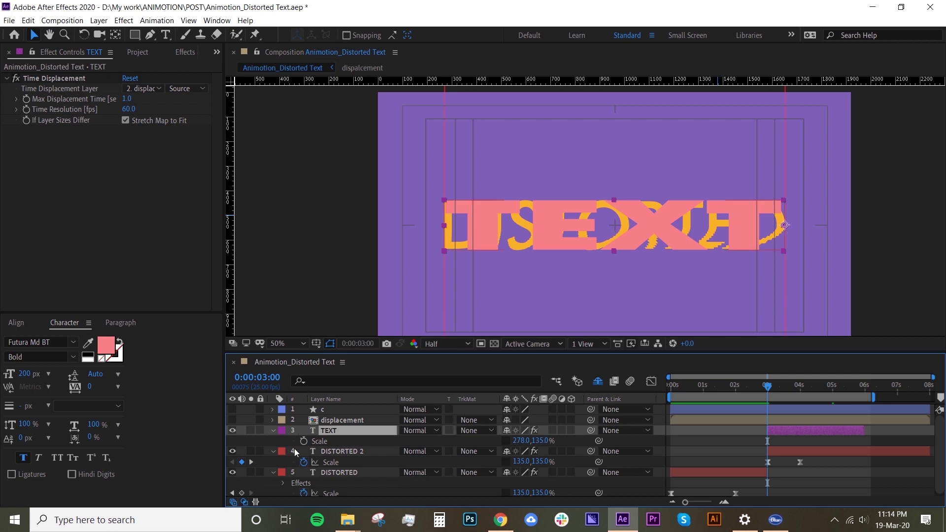
{"action": "left_click", "coordinate": [304, 441]}
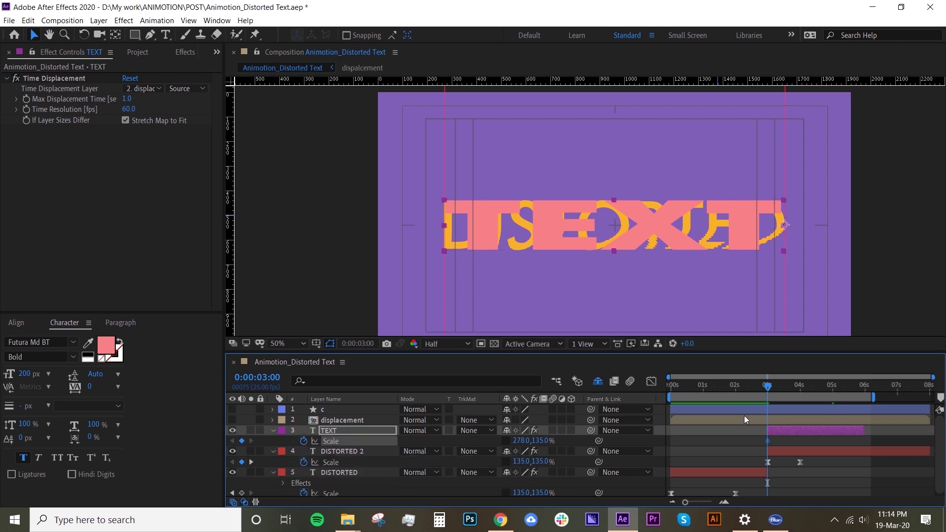
{"action": "key", "text": "space"}
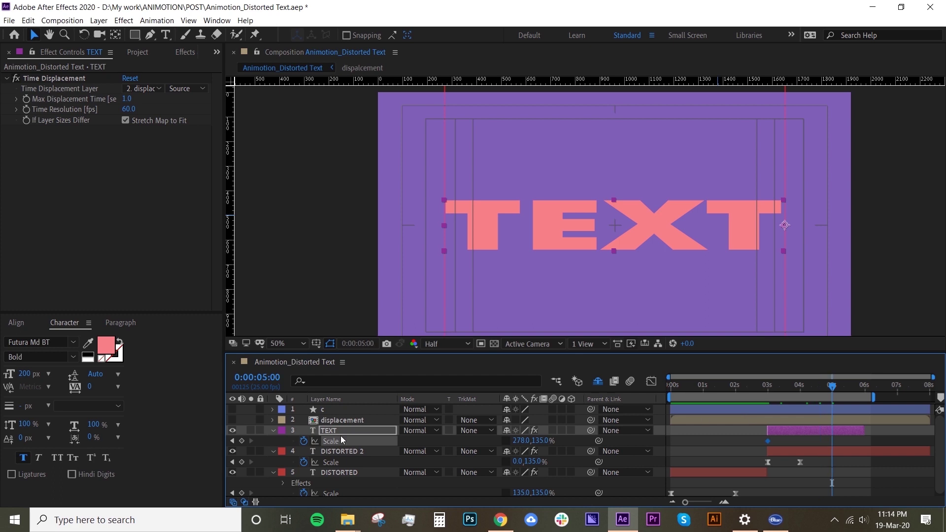
{"action": "left_click", "coordinate": [242, 441]}
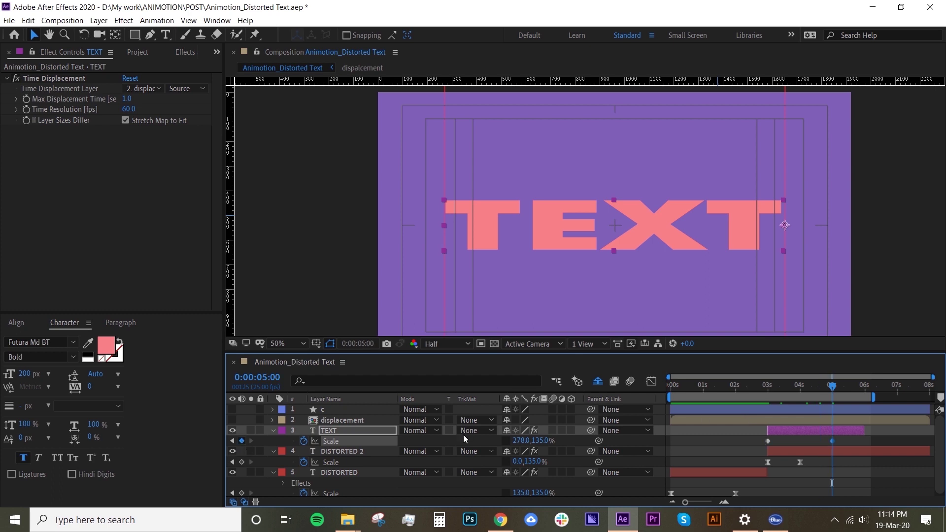
{"action": "left_click", "coordinate": [232, 442]}
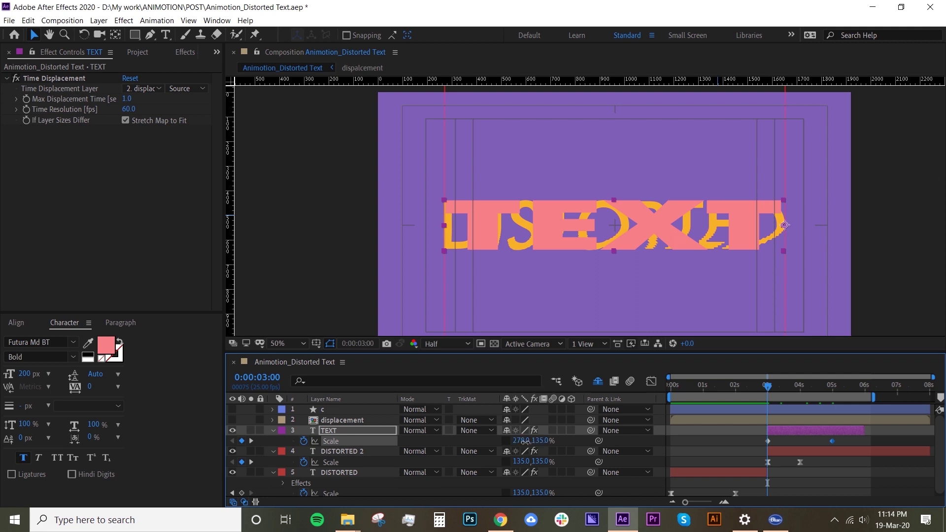
{"action": "left_click", "coordinate": [526, 442]}
{"action": "type", "text": "0"}
{"action": "key", "text": "Return"}
Ease both TEXT Scale keyframes with F9 and move to the layer's 6-second out-point.
{"action": "left_click_drag", "start_coordinate": [842, 440], "coordinate": [747, 448]}
{"action": "key", "text": "F9"}
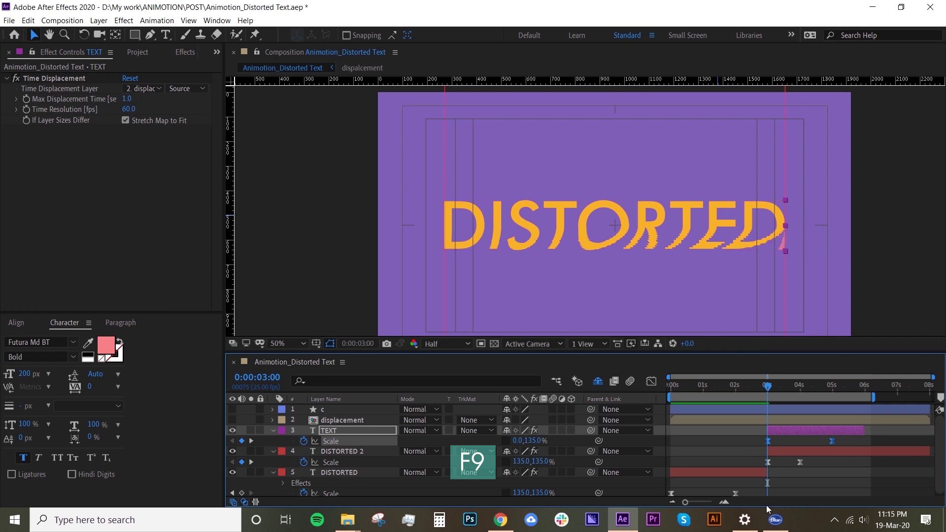
{"action": "left_click", "coordinate": [842, 442]}
{"action": "key", "text": "o"}
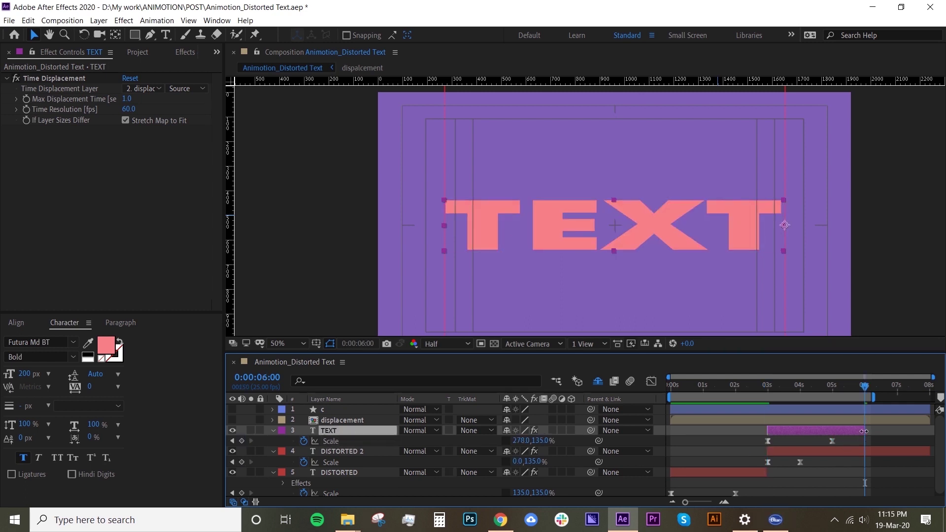
Extend TEXT to the composition end and split it at 6 seconds into TEXT 2.
{"action": "left_click_drag", "start_coordinate": [866, 431], "coordinate": [934, 431]}
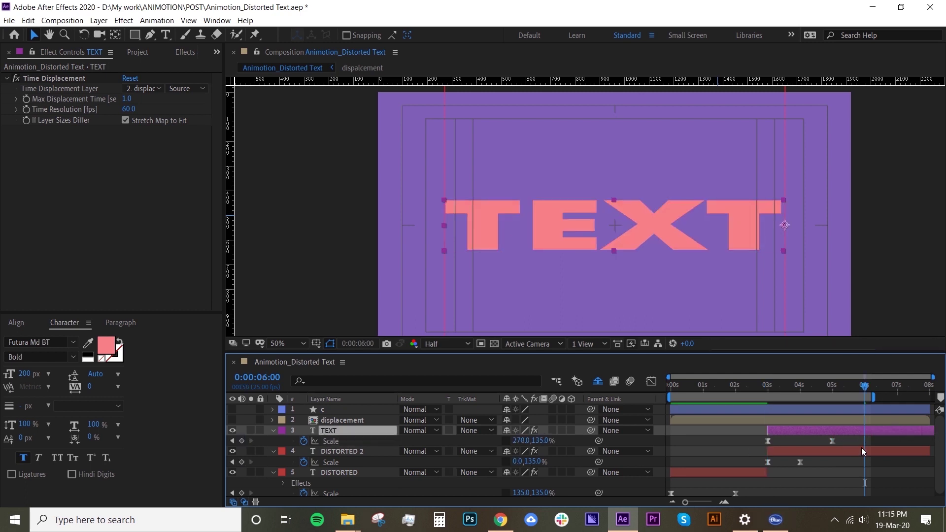
{"action": "key", "text": "ctrl+shift+d"}
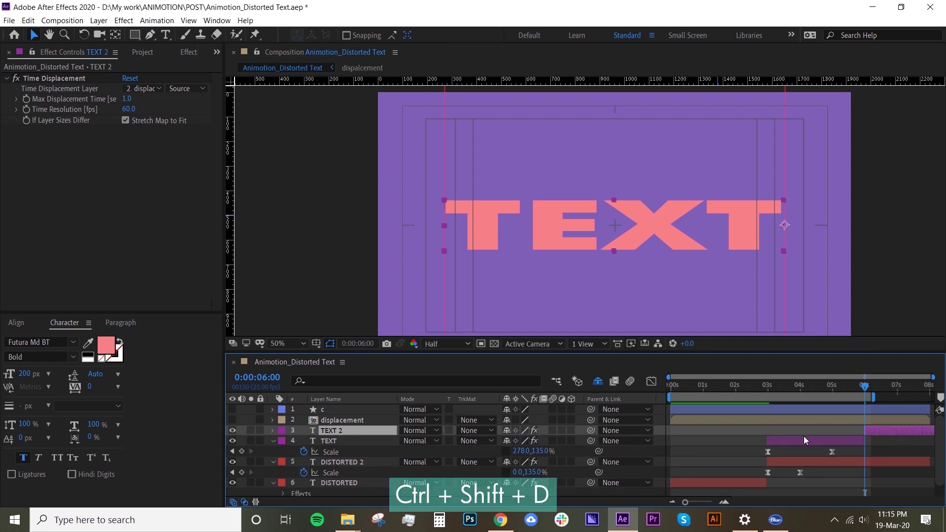
{"action": "key", "text": "u"}
{"action": "left_click", "coordinate": [305, 445]}
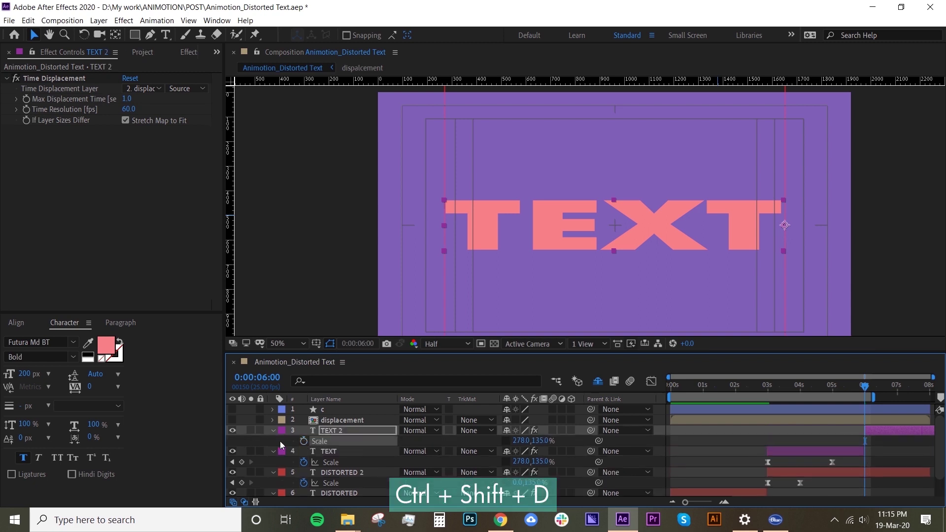
{"action": "left_click_drag", "start_coordinate": [768, 441], "coordinate": [867, 413]}
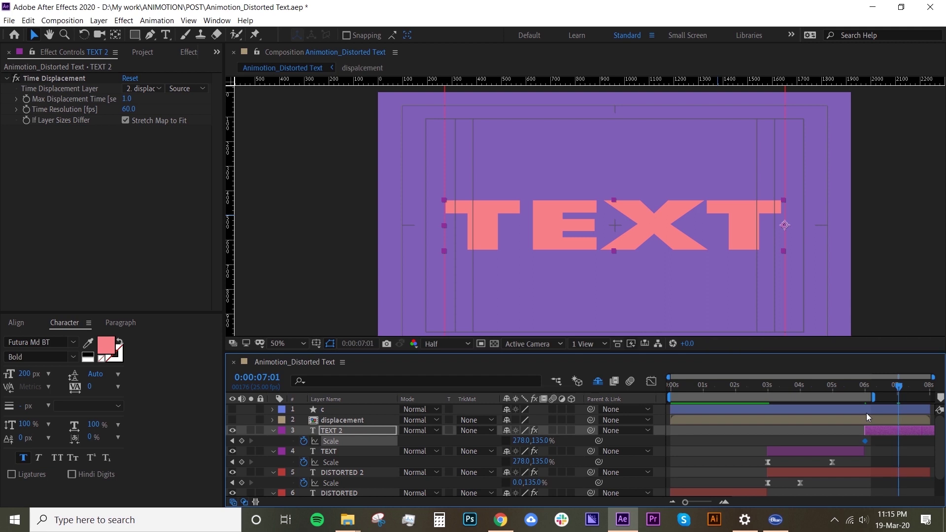
{"action": "key", "text": "Page_Up"}
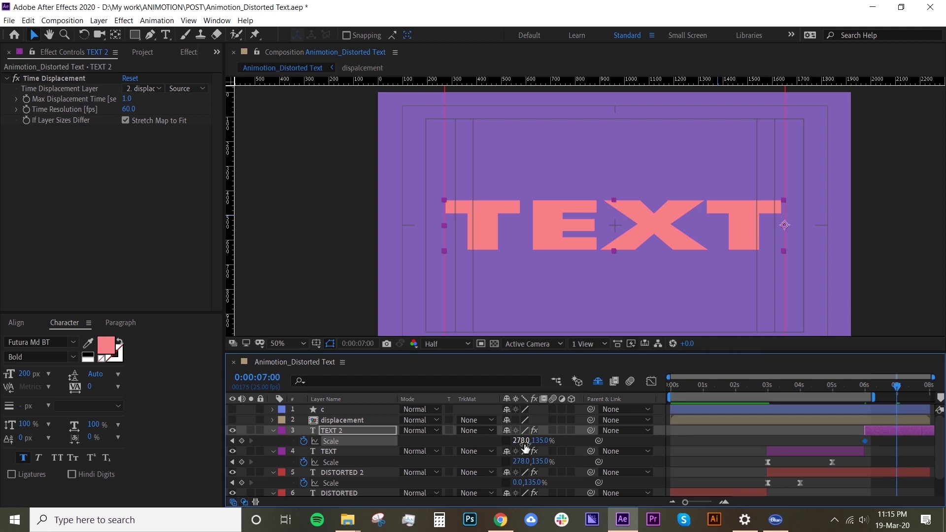
Squash TEXT 2's horizontal Scale to 0 at 7 seconds with eased keyframes.
{"action": "left_click", "coordinate": [522, 441]}
{"action": "type", "text": "0"}
{"action": "key", "text": "Return"}
{"action": "key", "text": "F9"}
{"action": "left_click_drag", "start_coordinate": [874, 397], "coordinate": [897, 399]}
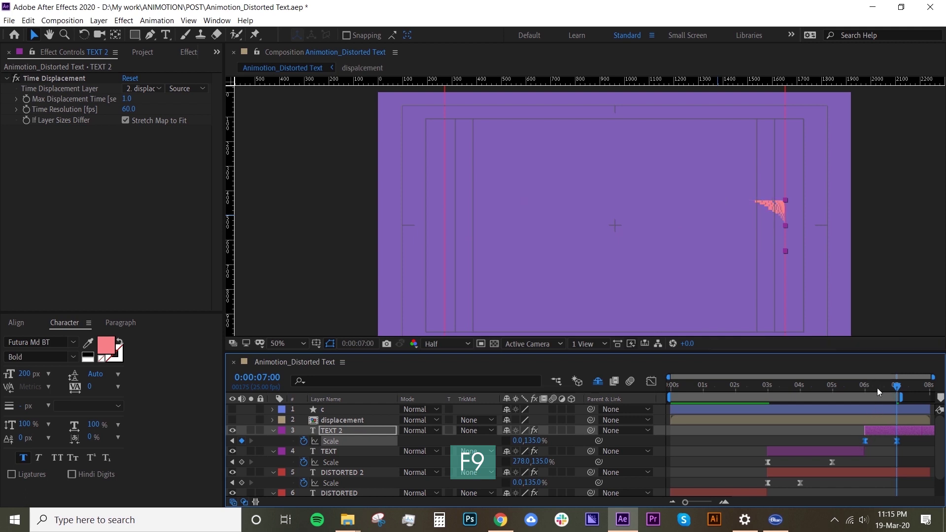
{"action": "key", "text": "j"}
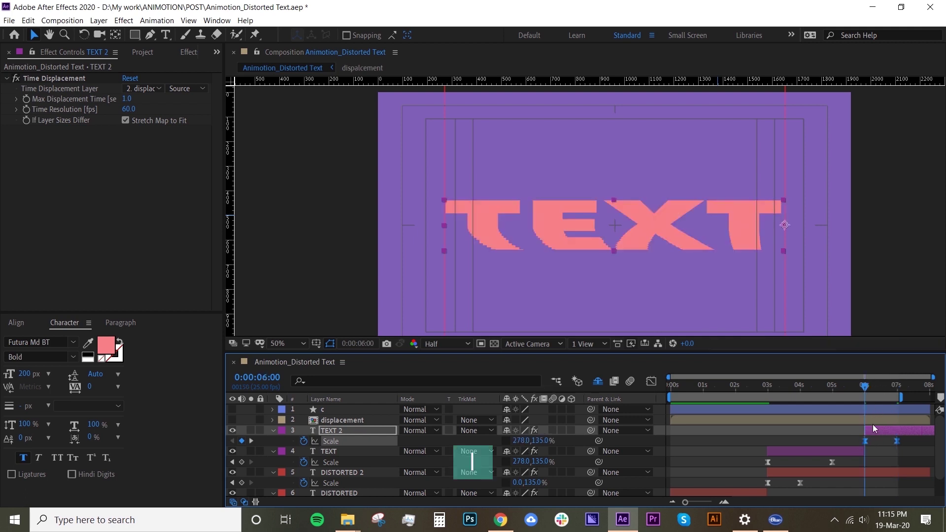
Move TEXT 2's anchor point to its left edge and preview the squash.
{"action": "key", "text": "y"}
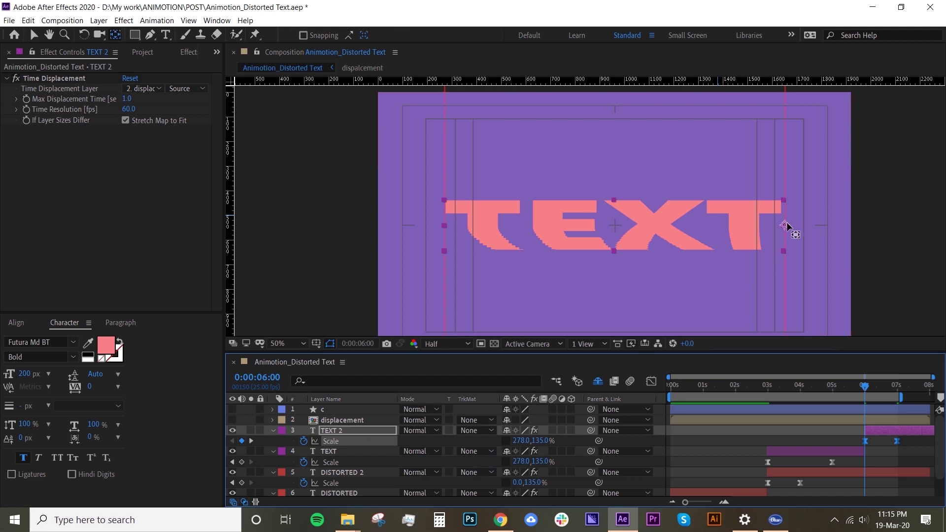
{"action": "left_click_drag", "start_coordinate": [789, 230], "coordinate": [780, 233]}
{"action": "left_click_drag", "start_coordinate": [500, 236], "coordinate": [444, 226]}
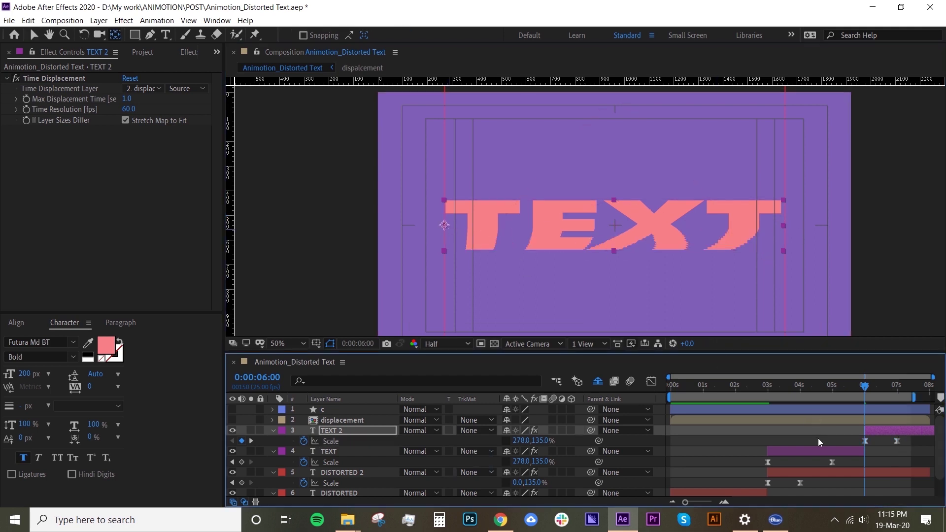
{"action": "key", "text": "space"}
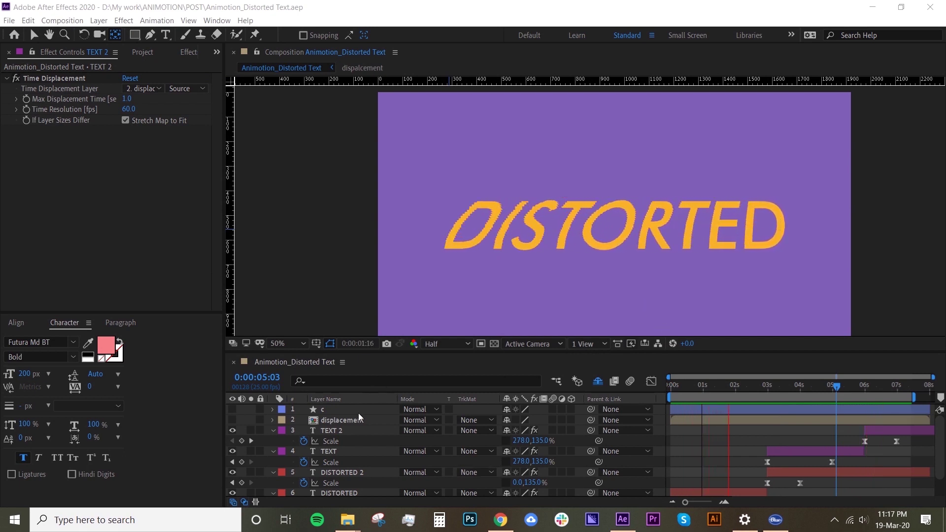
Swap the Gradient Ramp colours on the displacement precomp's solid to run white to black.
{"action": "left_click", "coordinate": [772, 388]}
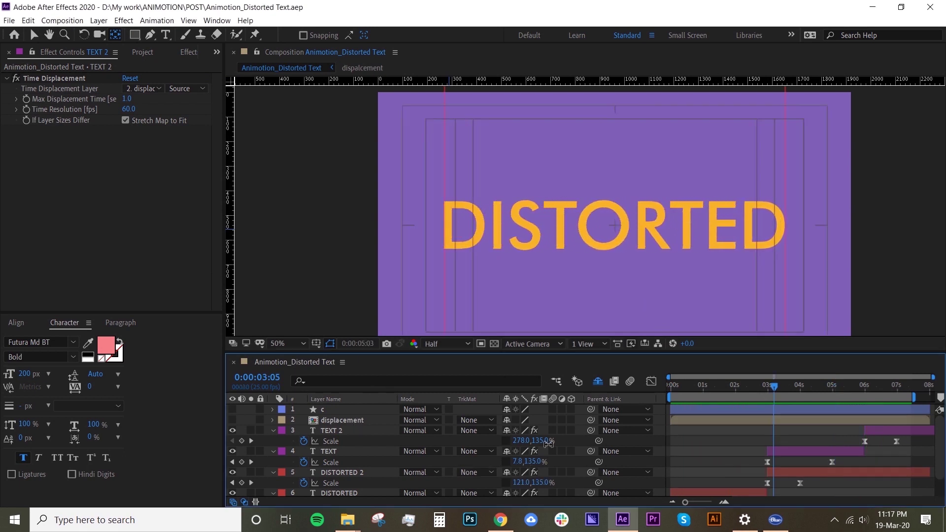
{"action": "double_click", "coordinate": [359, 419]}
{"action": "left_click", "coordinate": [720, 387]}
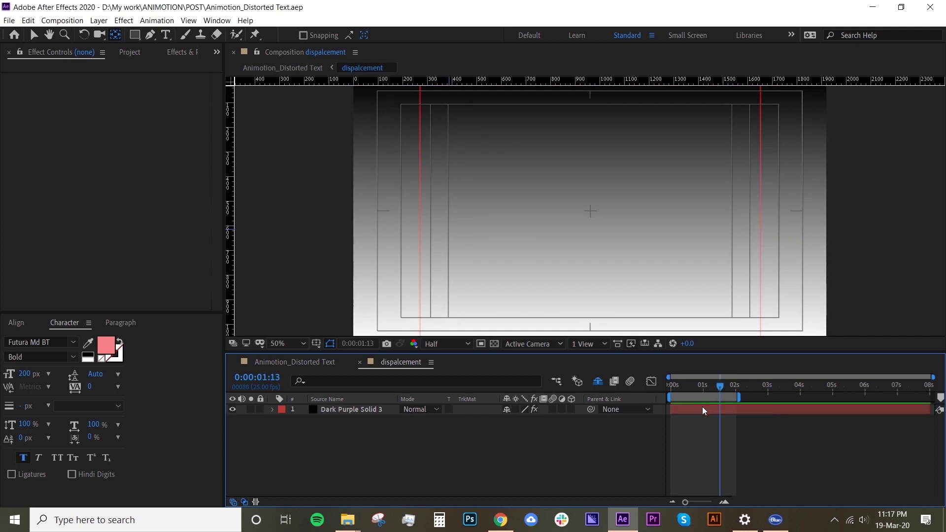
{"action": "left_click", "coordinate": [703, 409]}
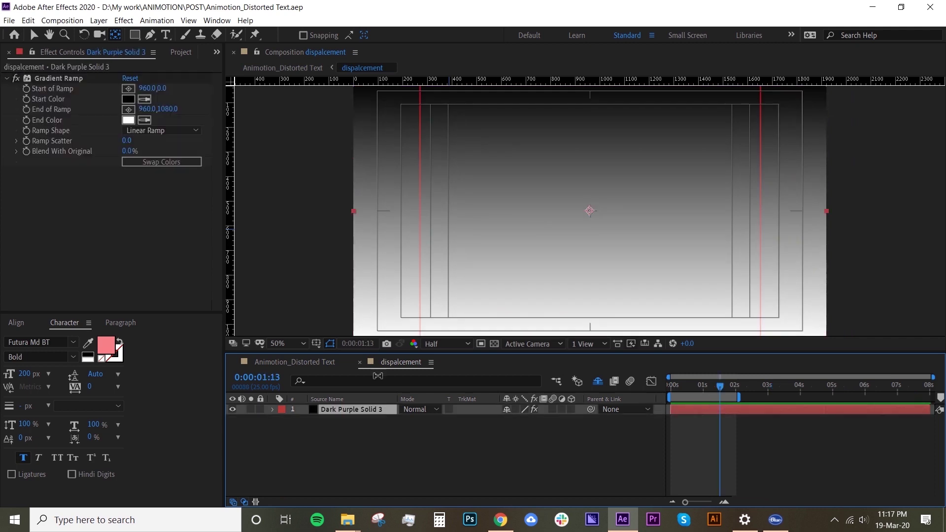
{"action": "left_click", "coordinate": [169, 164]}
Switch between the Distorted Text main comp and the displacement comp to check the gradient.
{"action": "left_click", "coordinate": [298, 357]}
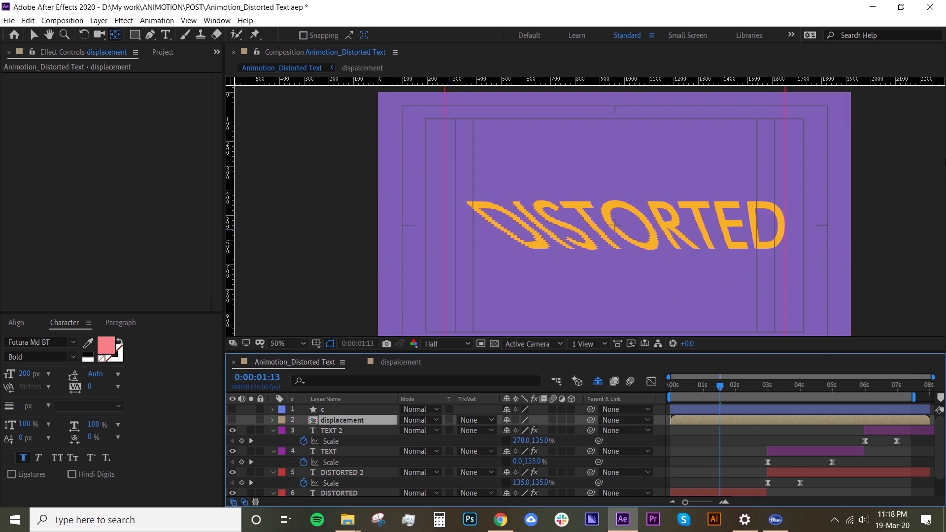
{"action": "left_click", "coordinate": [406, 360]}
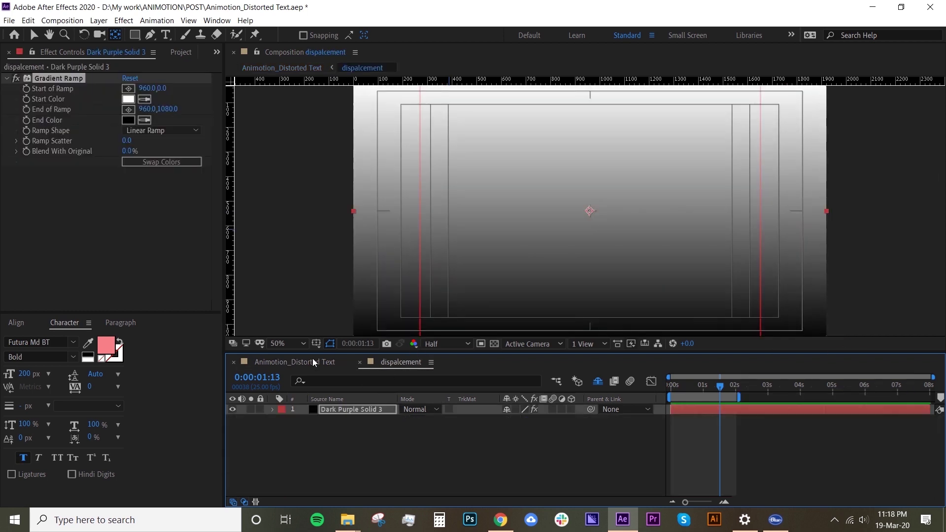
{"action": "left_click", "coordinate": [312, 360]}
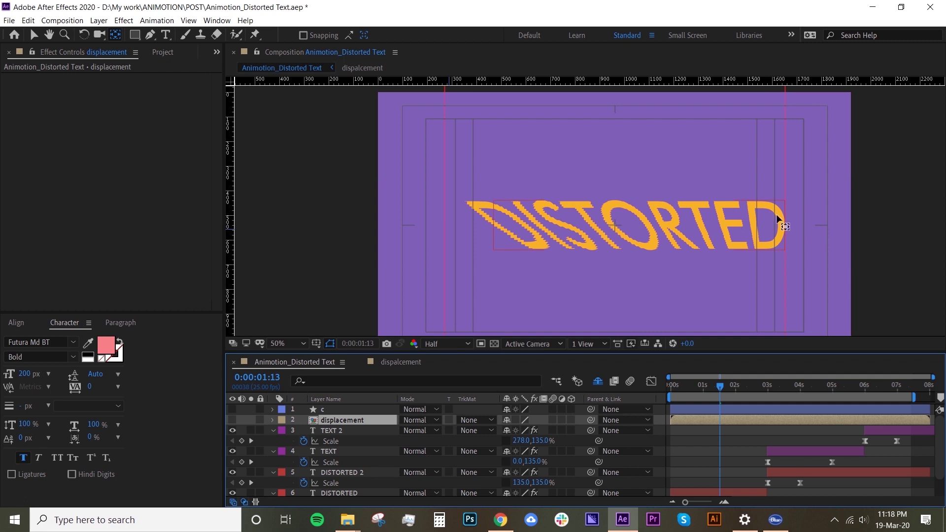
{"action": "left_click", "coordinate": [410, 363]}
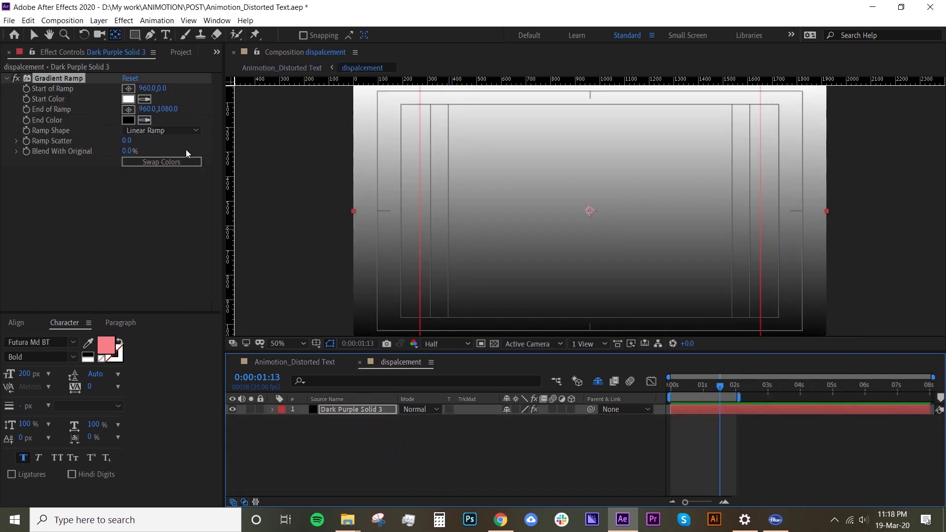
{"action": "left_click", "coordinate": [289, 358]}
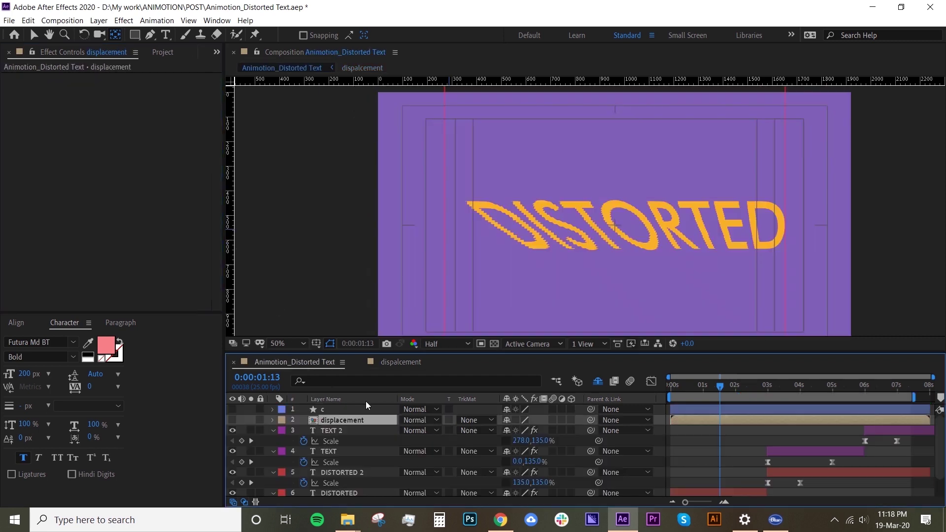
{"action": "key", "text": "space"}
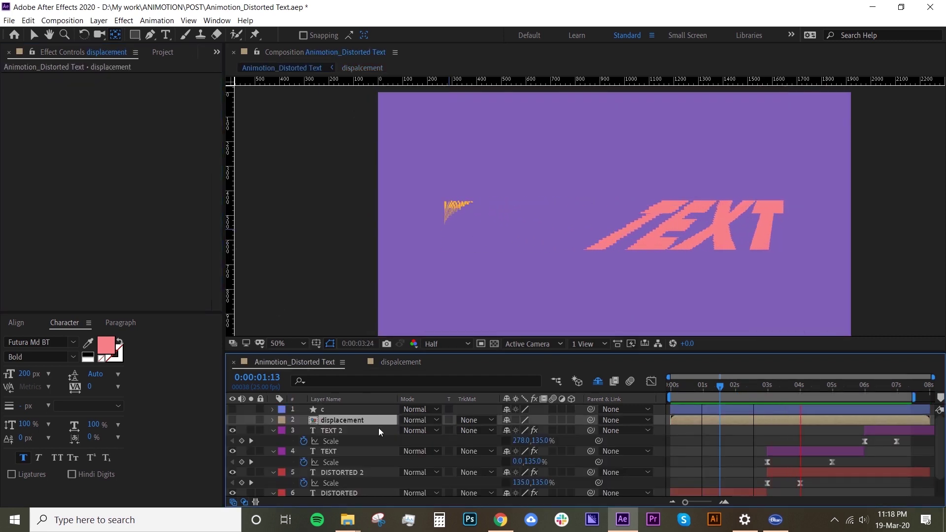